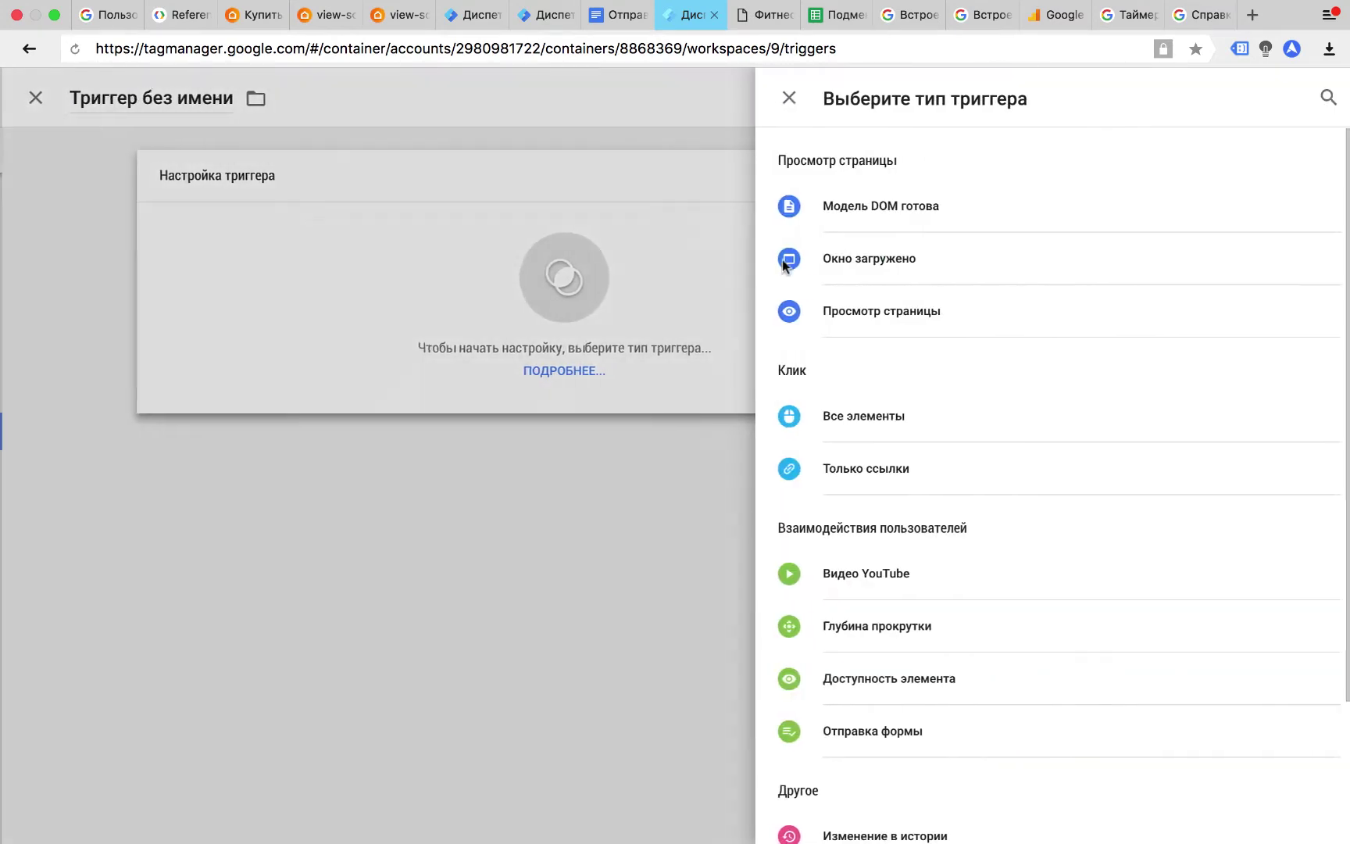
Discard the unsaved Form Submission trigger draft and start a fresh trigger.
scroll(898, 610, "down", 3)
left_click(923, 585)
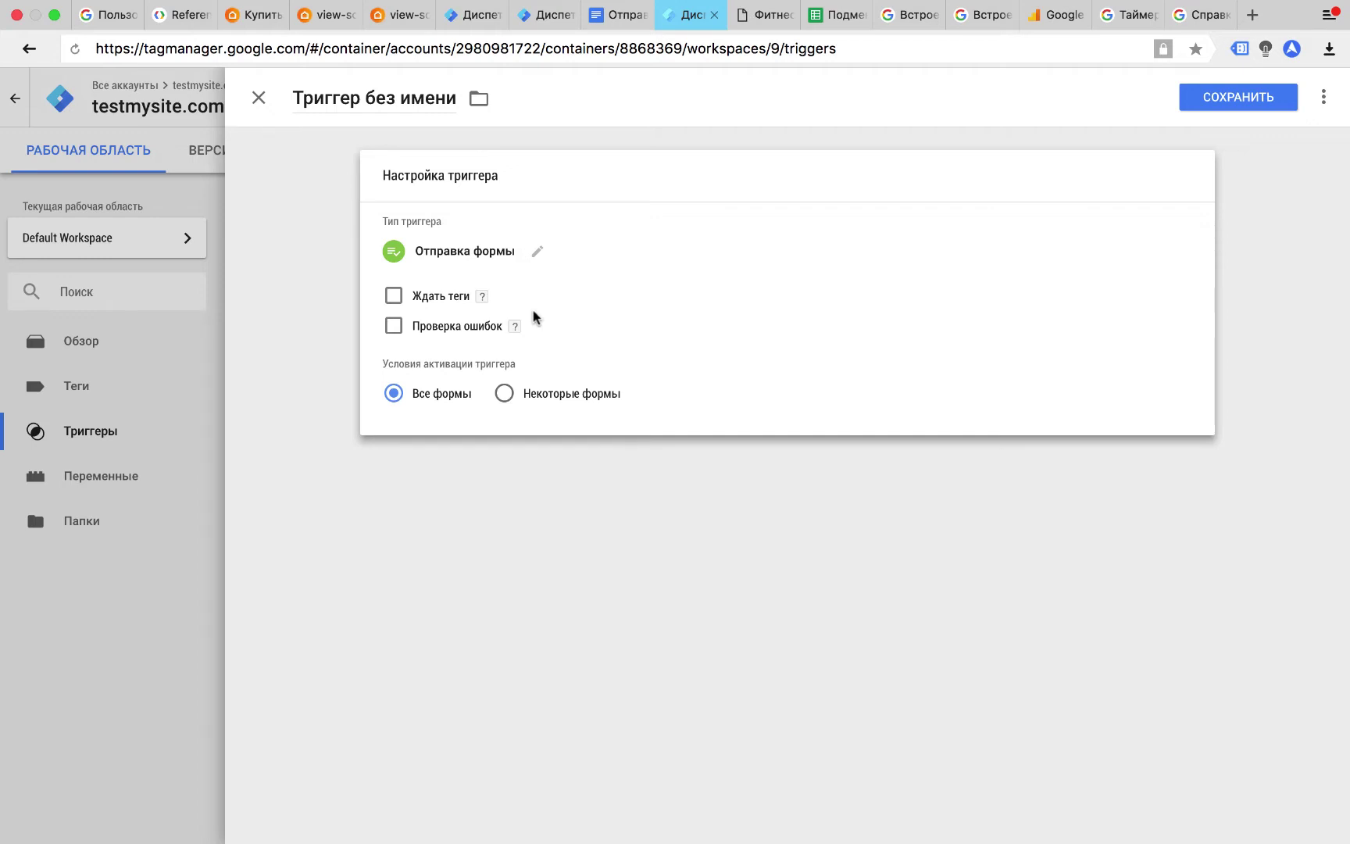
left_click(261, 102)
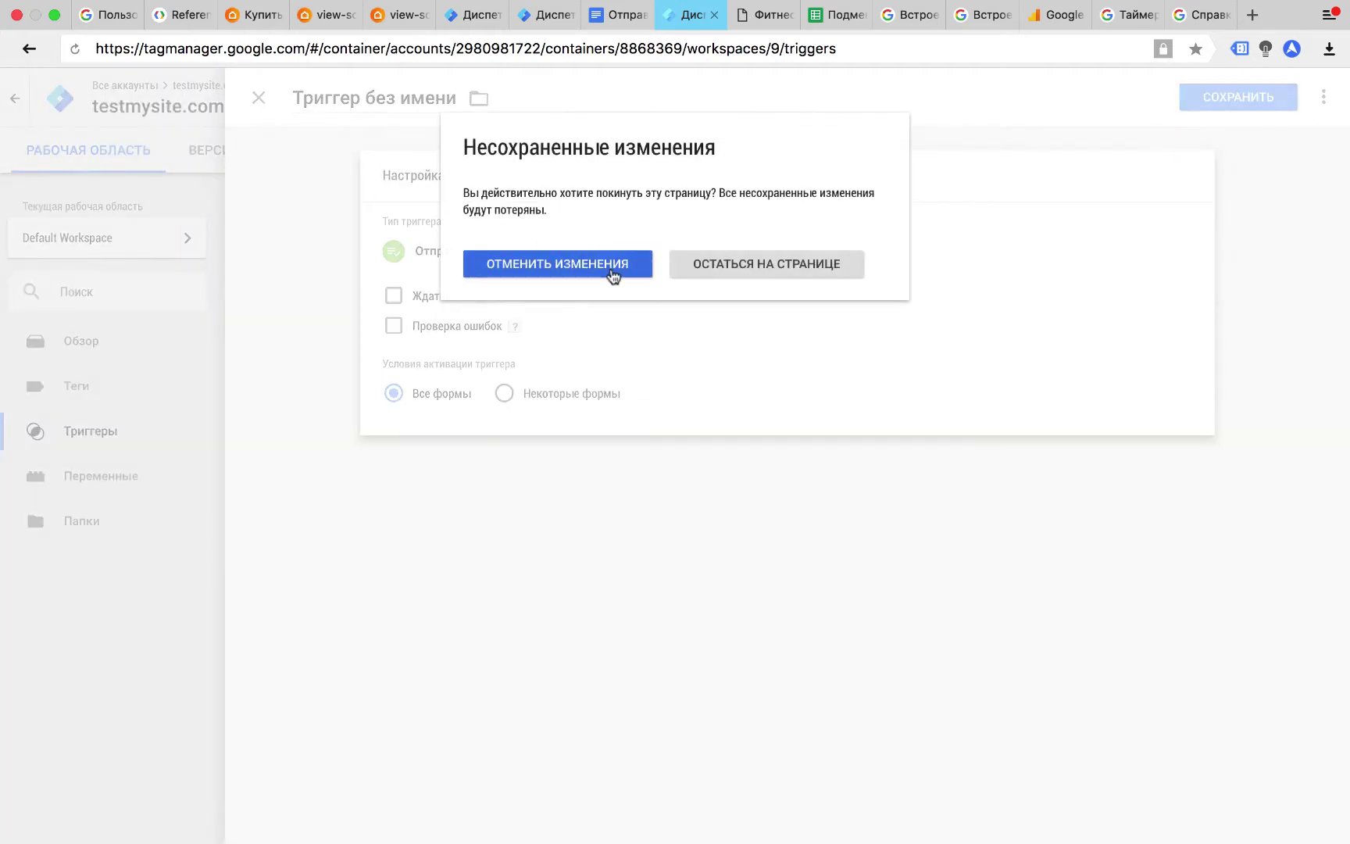
left_click(558, 264)
left_click(317, 173)
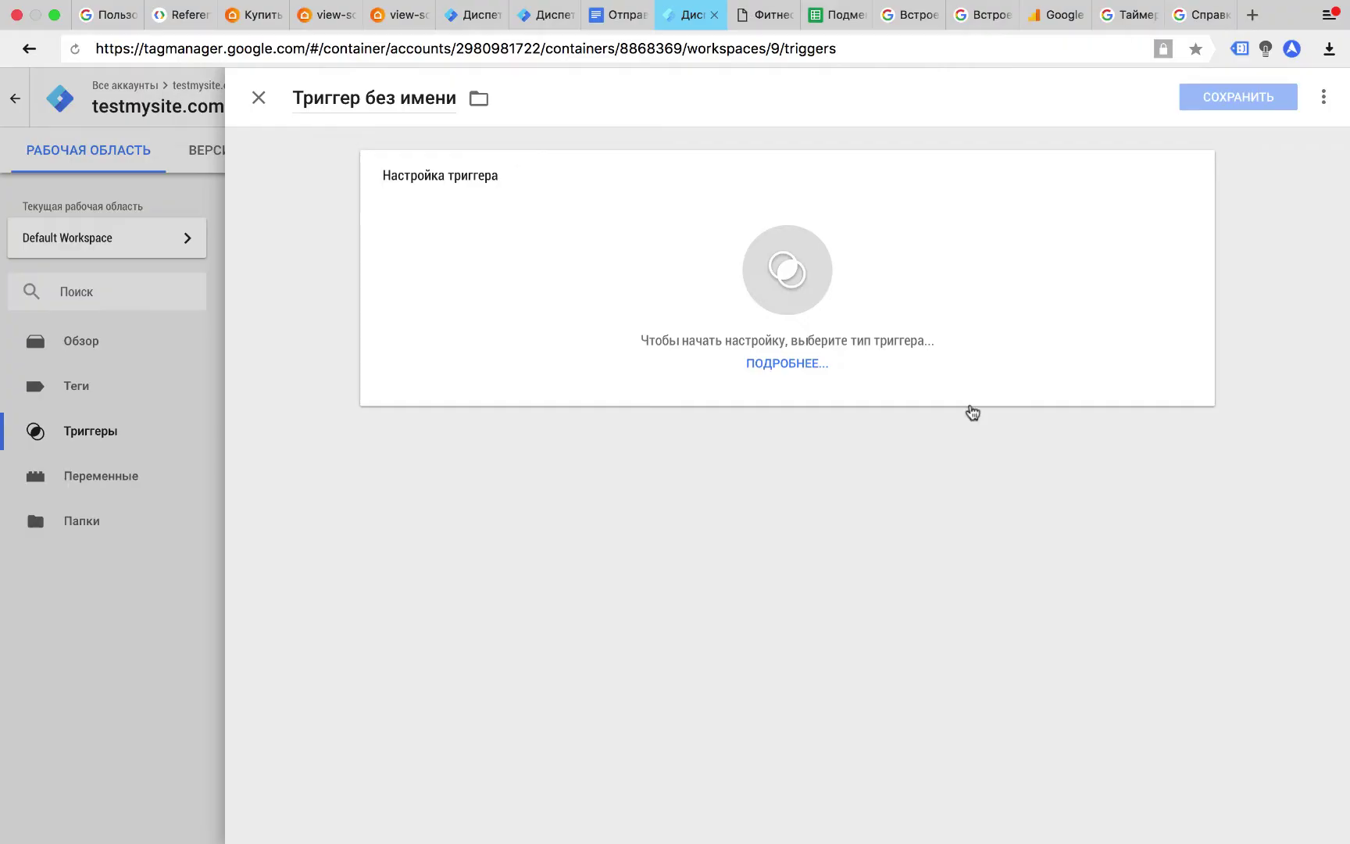
Create a Form Submission trigger firing on all forms, saved as 'Отправка формы'.
left_click(885, 340)
scroll(886, 339, "down", 2)
scroll(885, 340, "down", 2)
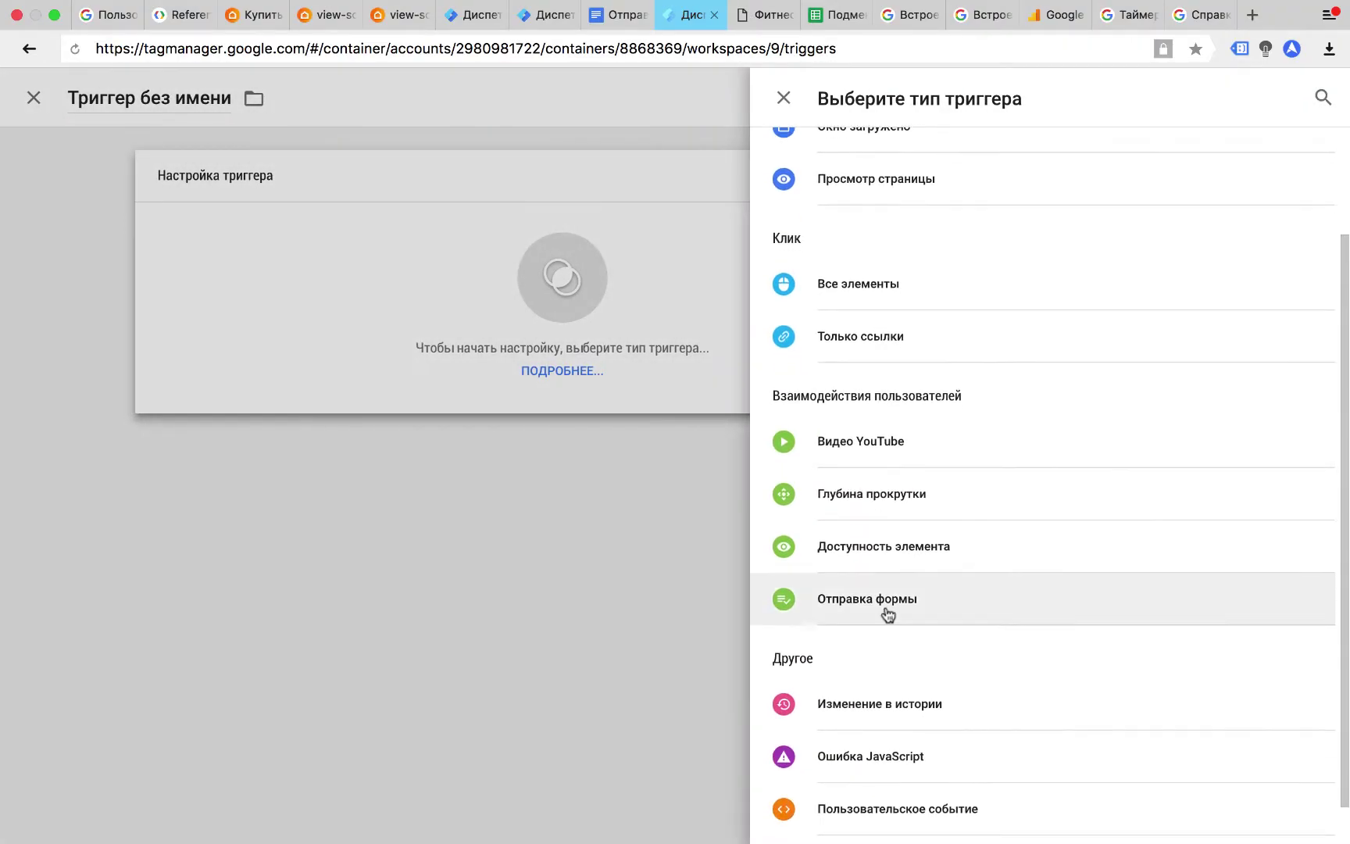
left_click(886, 607)
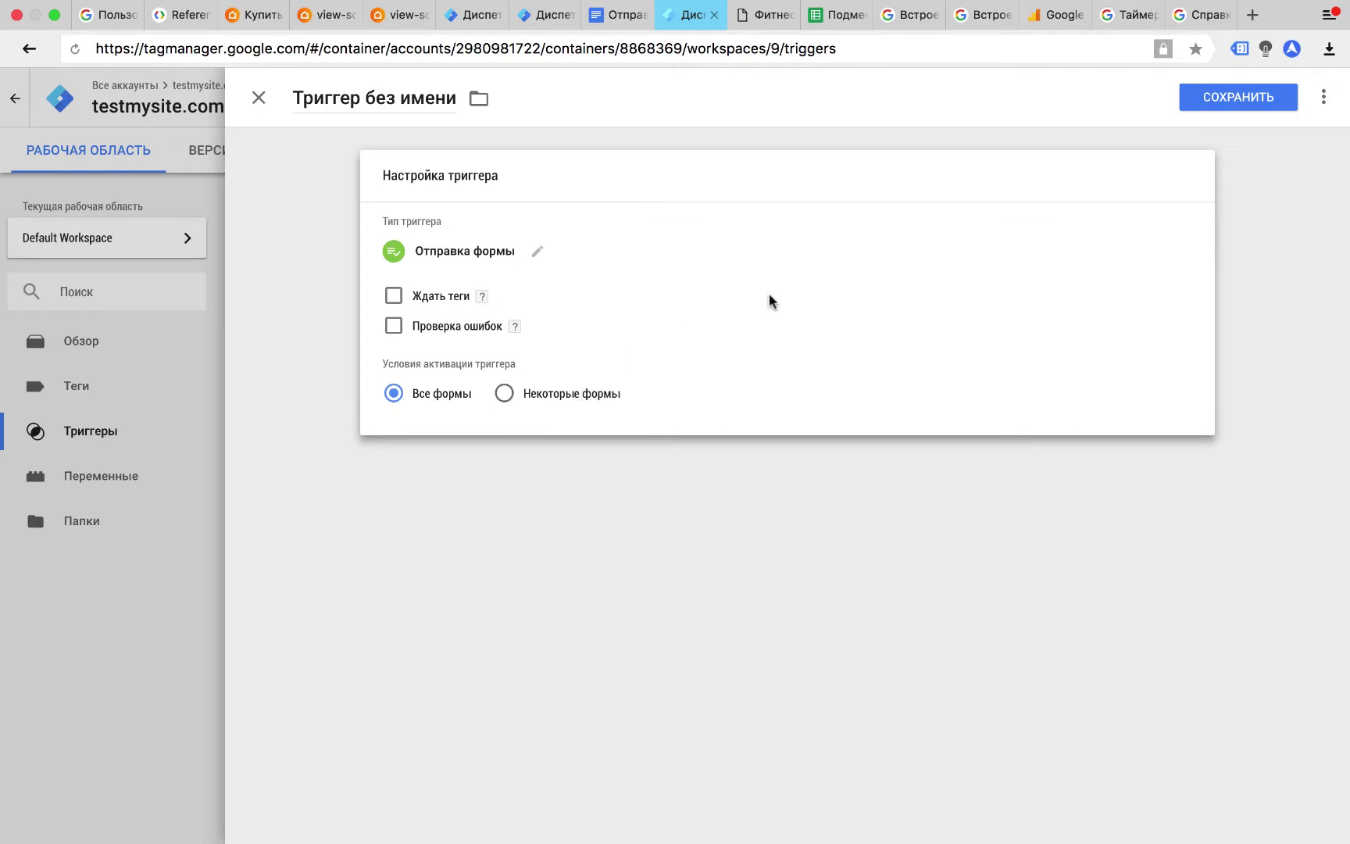
left_click(1270, 109)
left_click(573, 327)
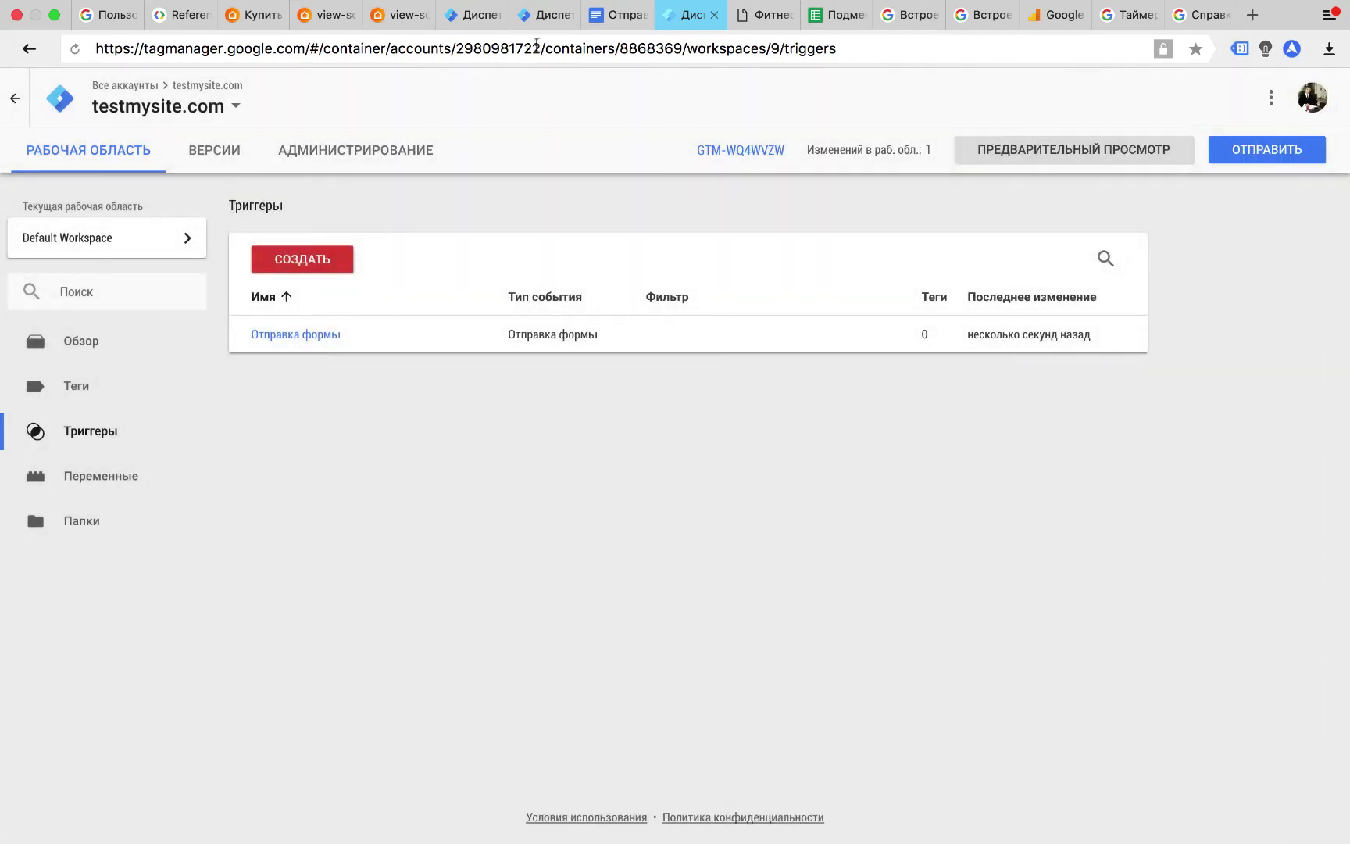
Open the nutriciolog container's triggers and reload the live site in preview with a taller debug panel.
left_click(534, 15)
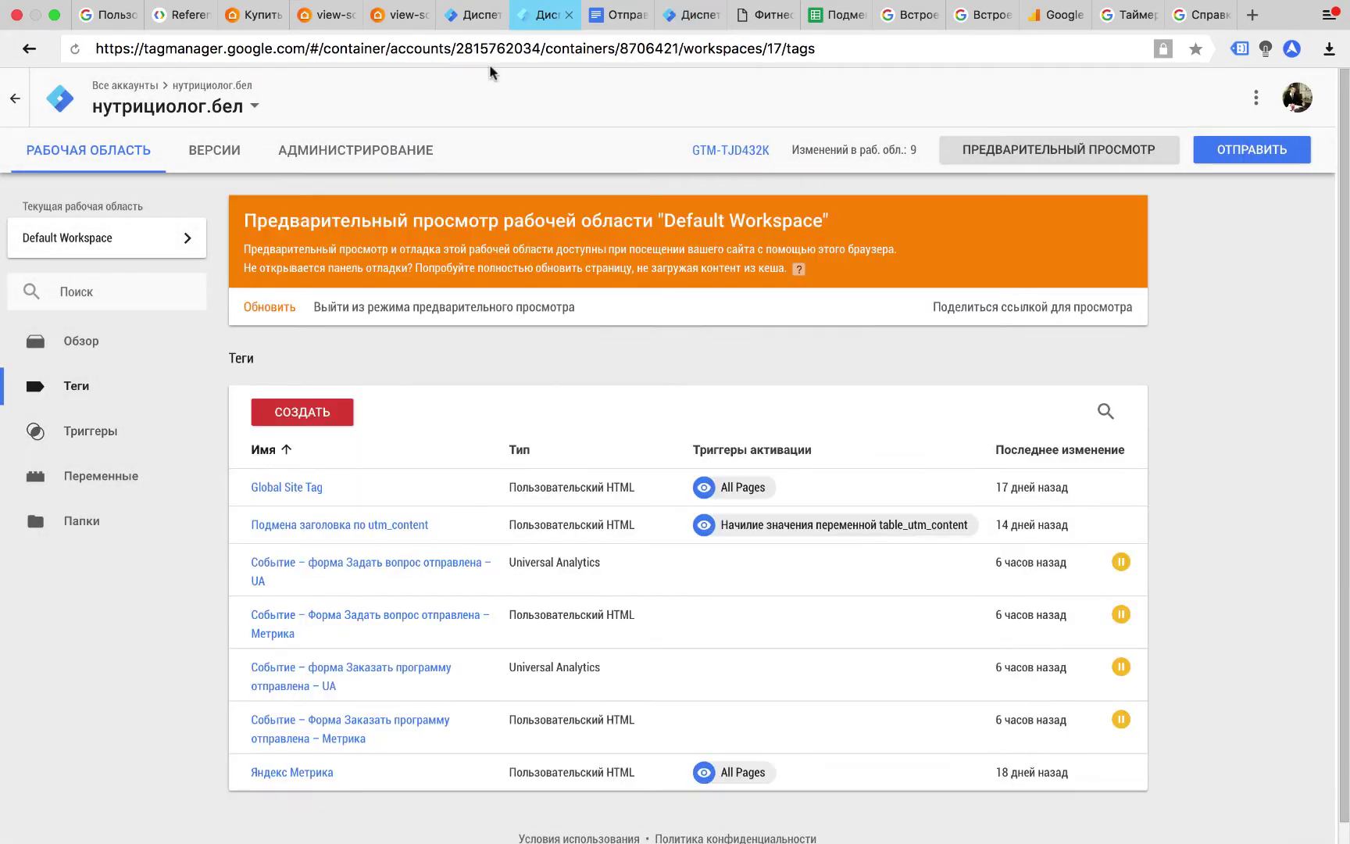
left_click(195, 431)
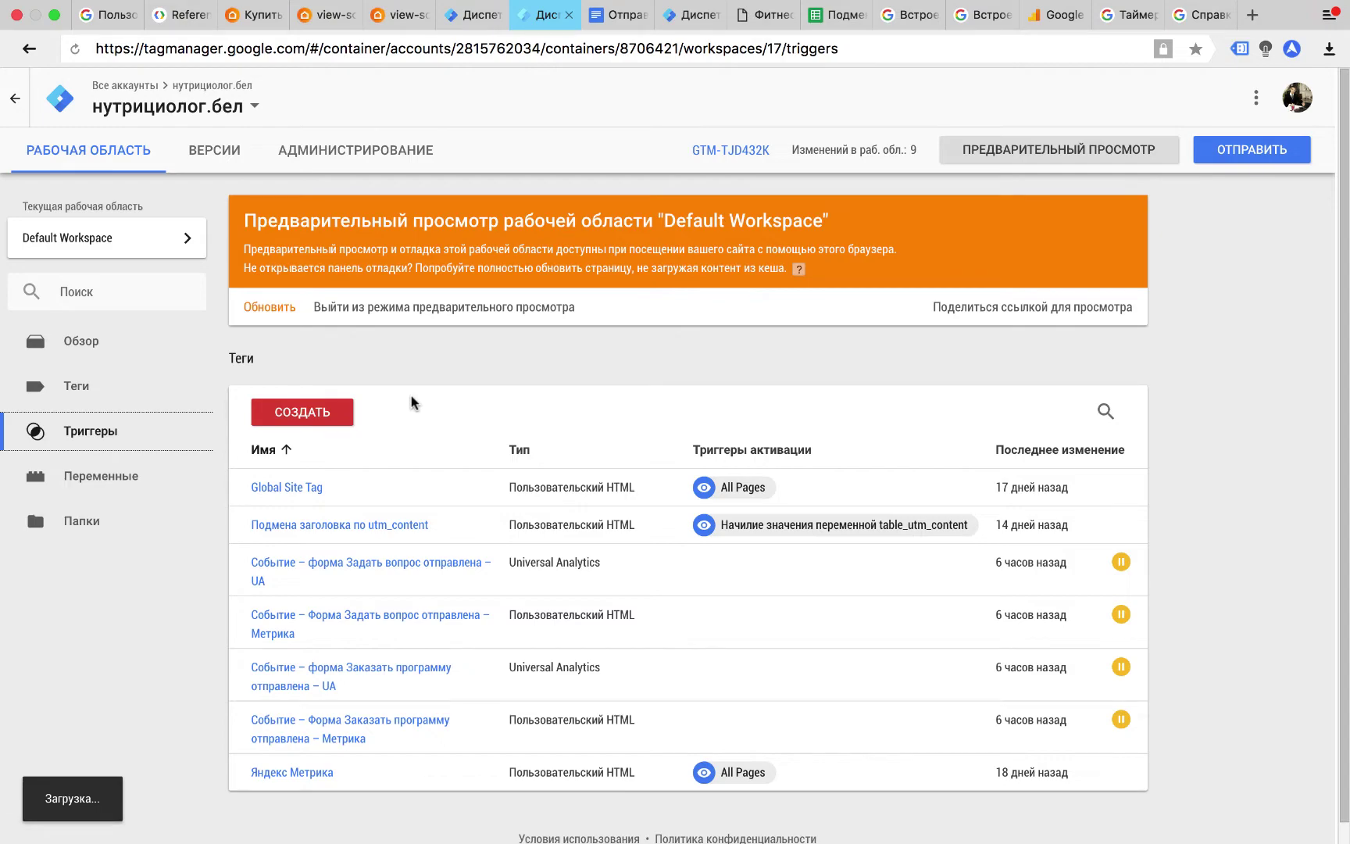
left_click(766, 14)
left_click(76, 49)
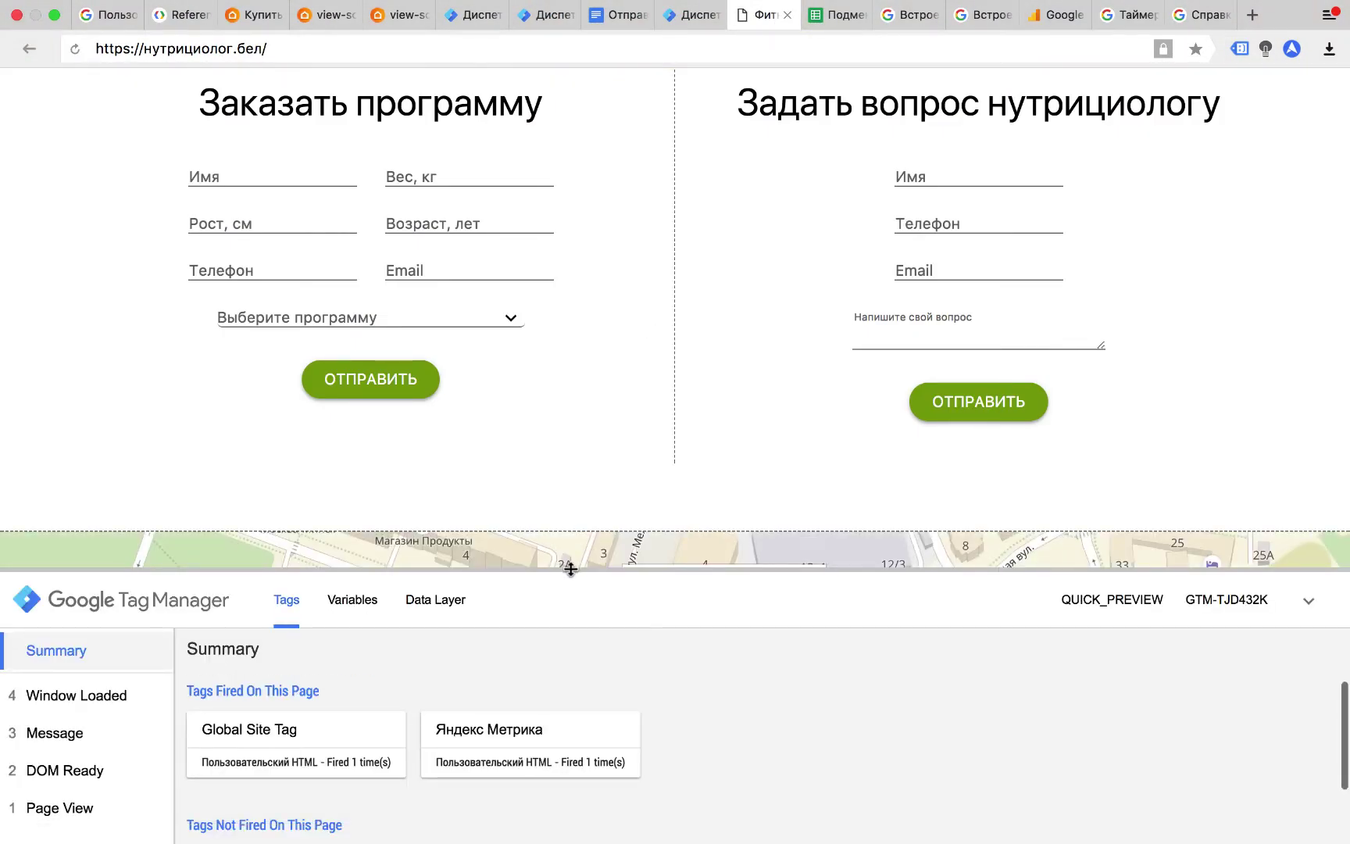
left_click_drag(571, 569, 573, 527)
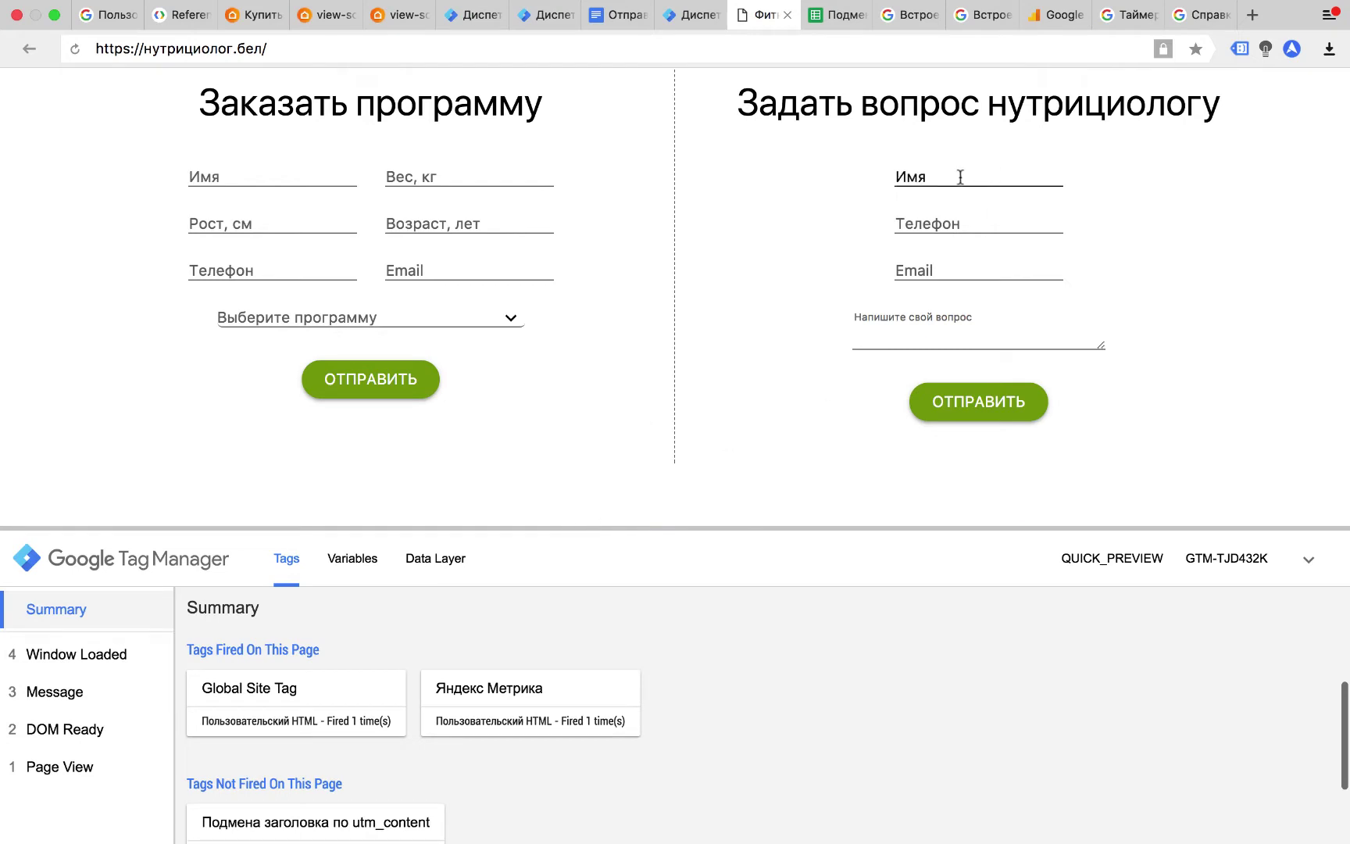
Fill the question form with test name, phone, e-mail and message, then submit it.
left_click(967, 410)
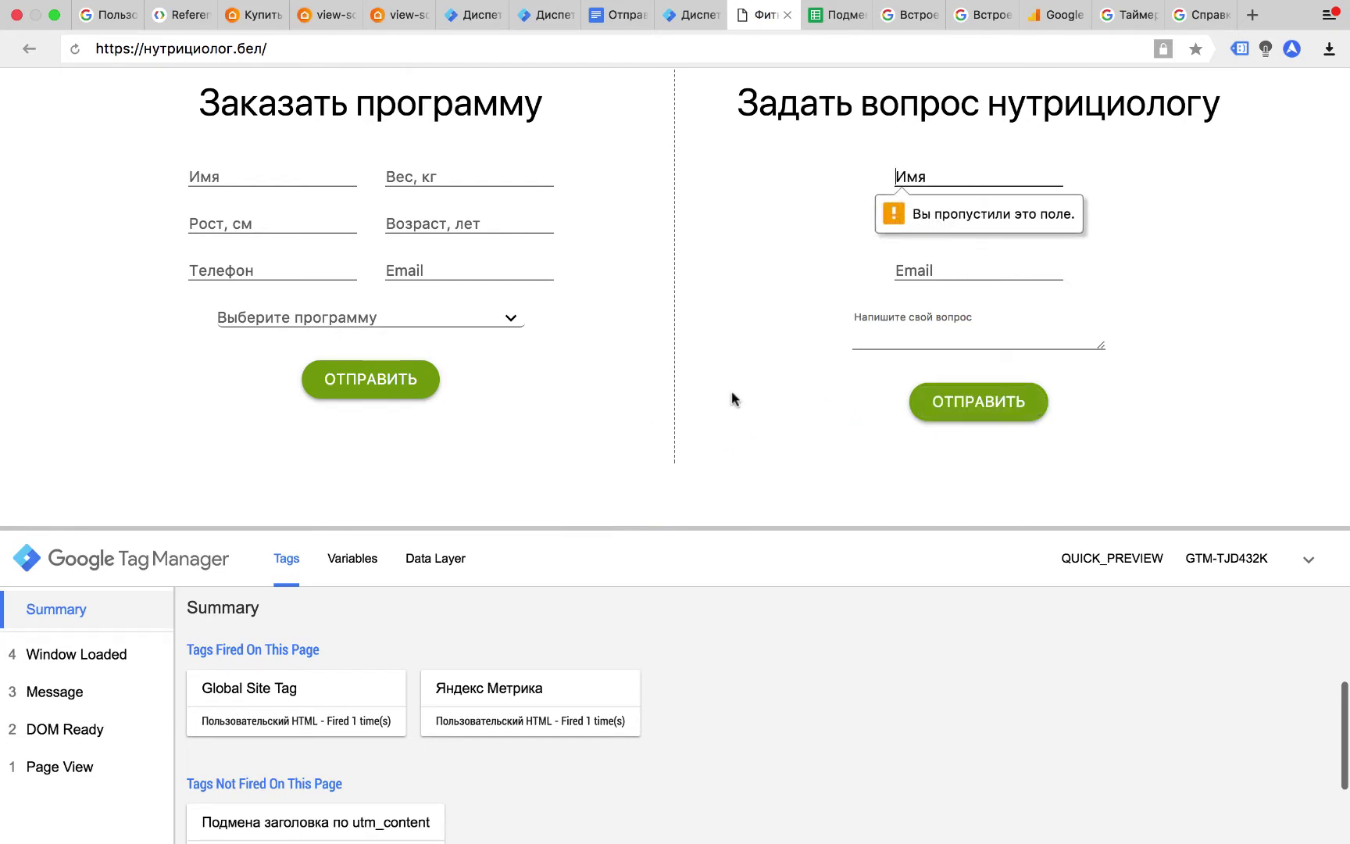
key("Tab")
key("Tab")
key("Tab")
left_click(1001, 408)
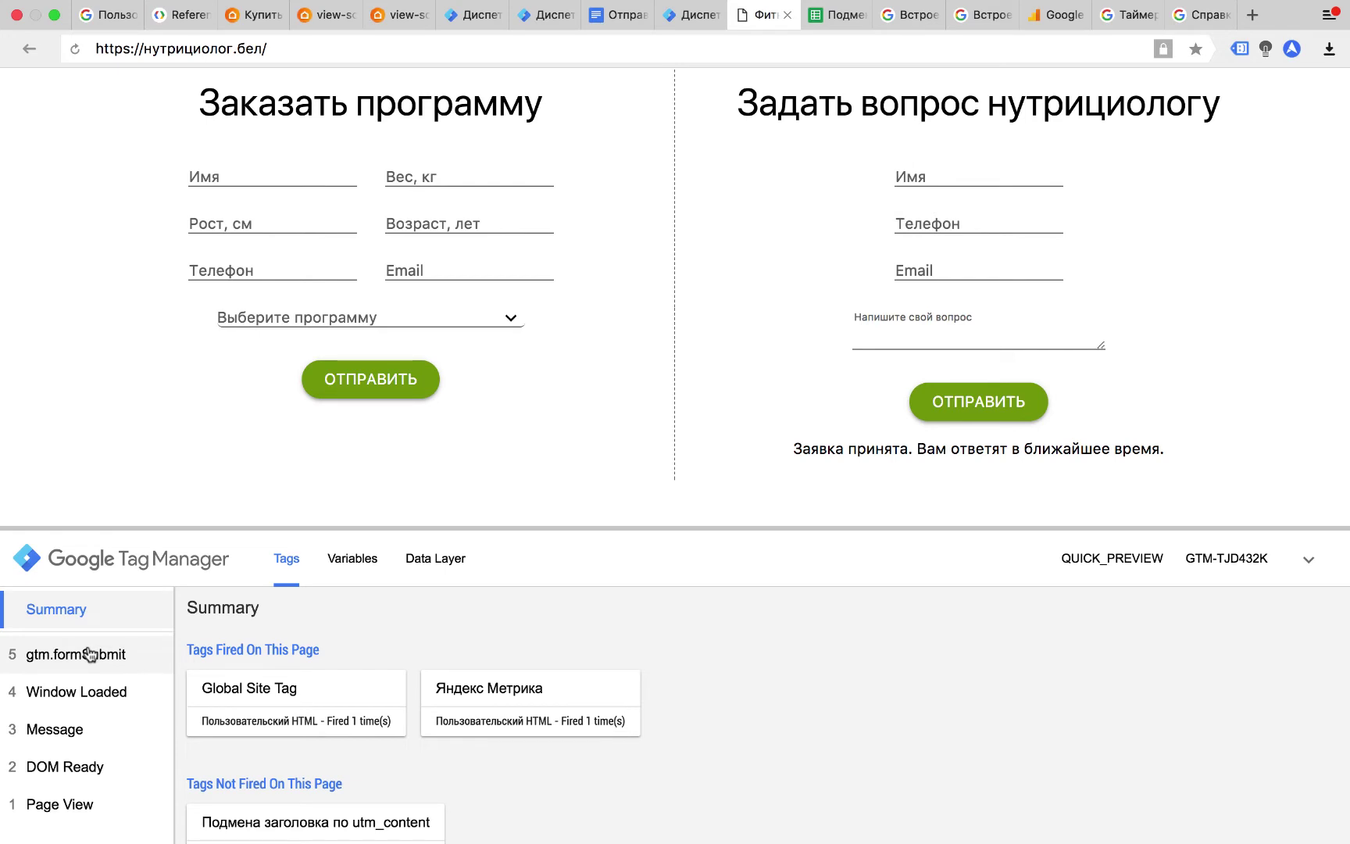
Inspect the gtm.formSubmit event's Data Layer, showing elementClasses 'formConsult'.
left_click(91, 655)
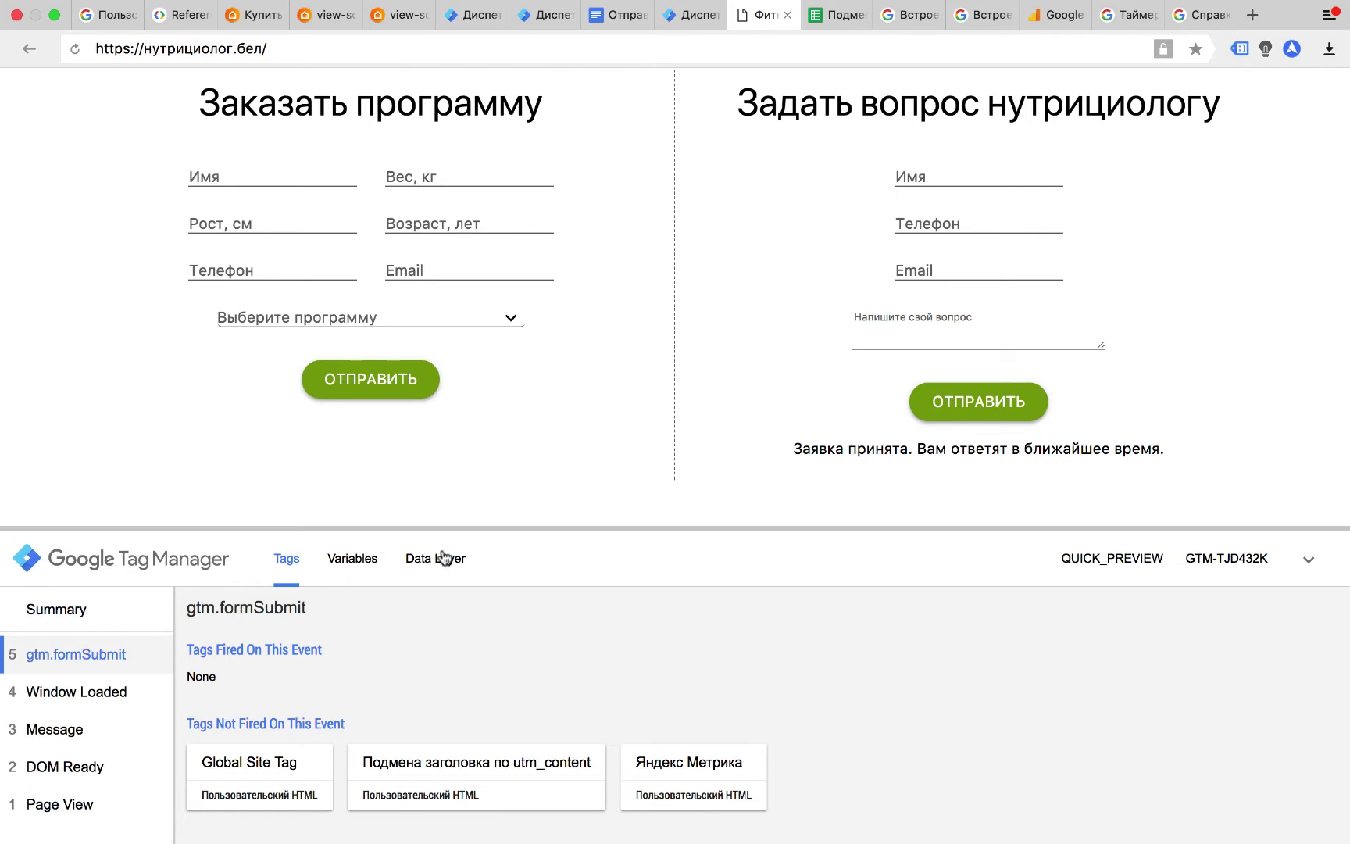
left_click(438, 553)
left_click_drag(490, 528, 513, 337)
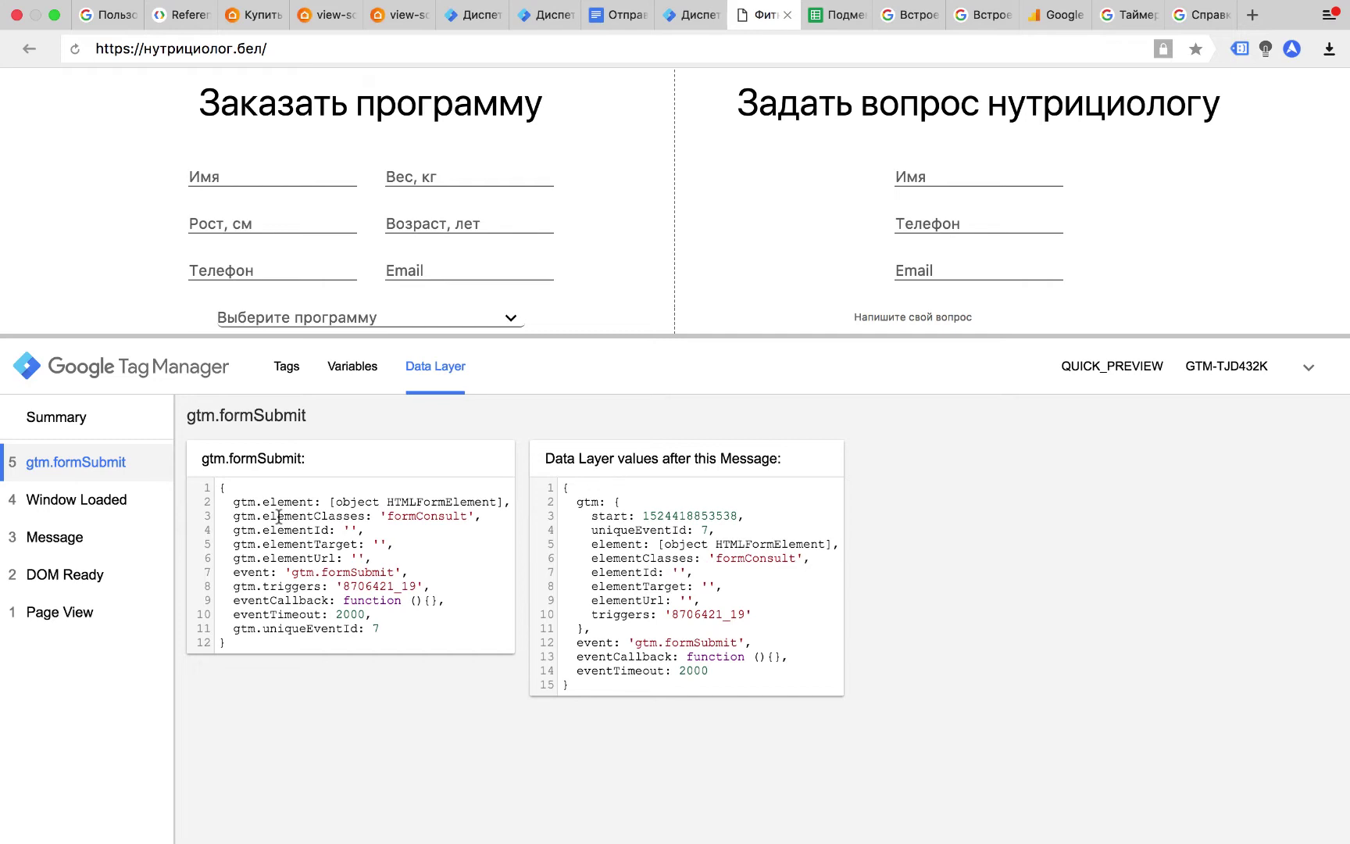
left_click(687, 15)
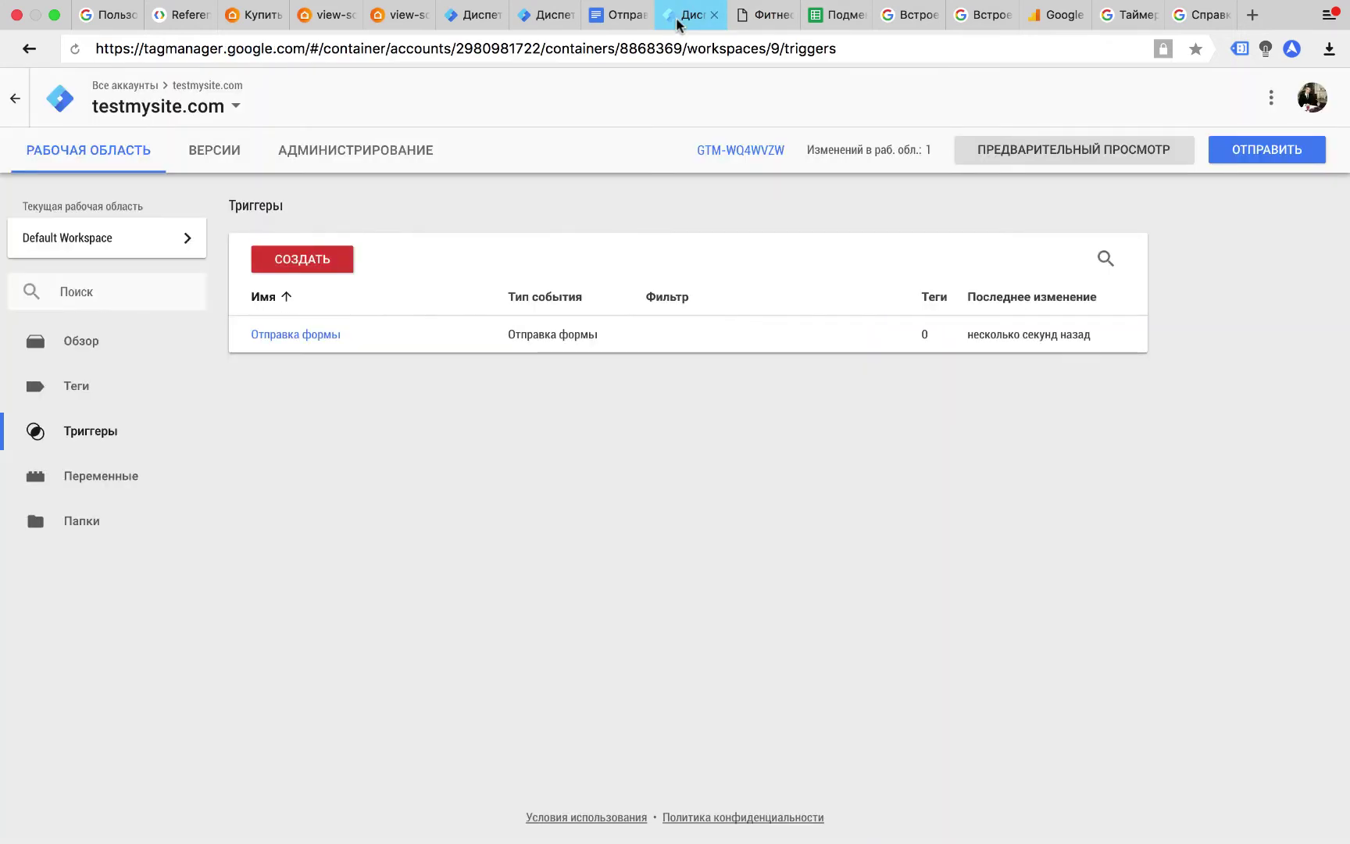
Create a Universal Analytics Event tag with category 'form' and action 'submit'.
left_click(99, 394)
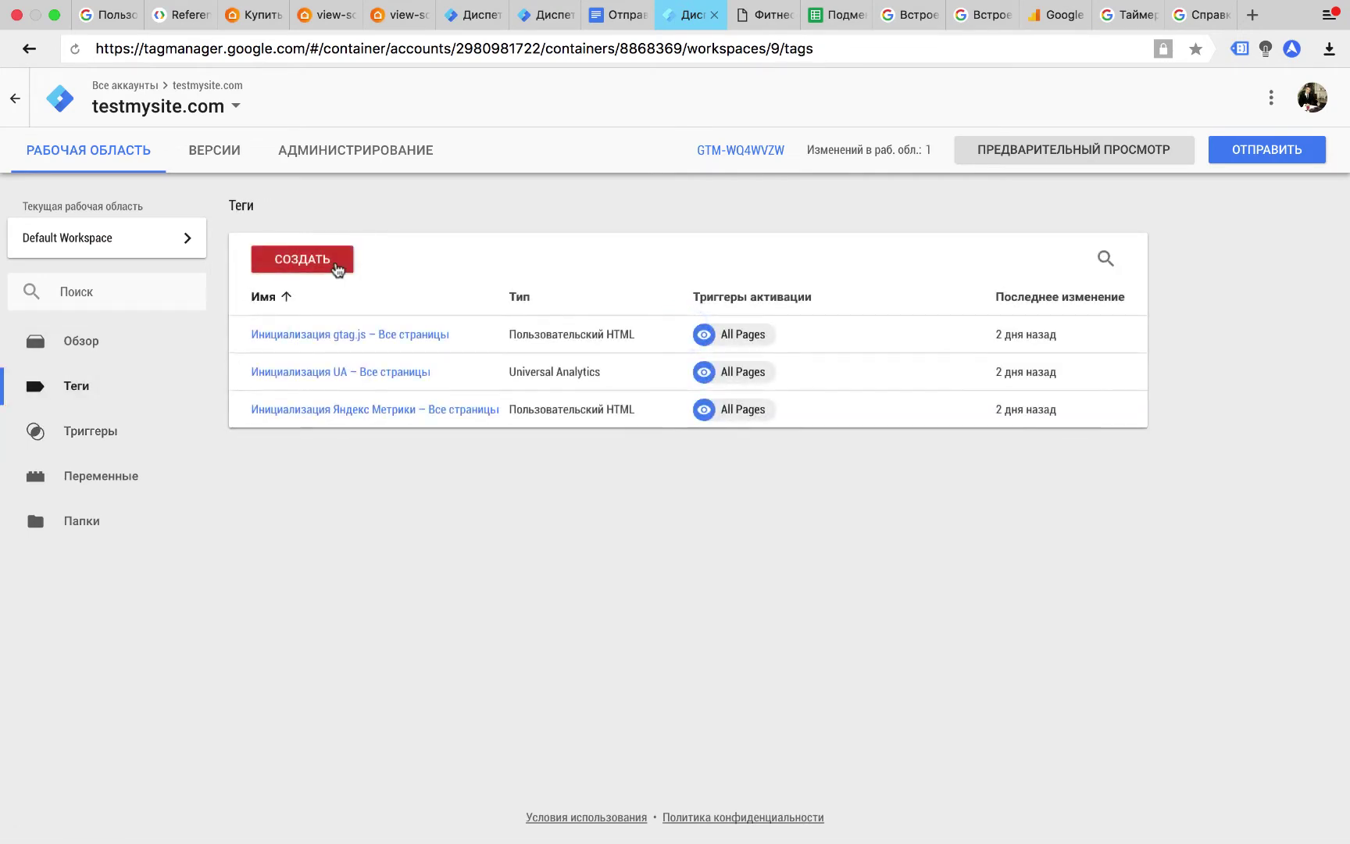
left_click(334, 262)
left_click(732, 265)
left_click(964, 222)
left_click(547, 338)
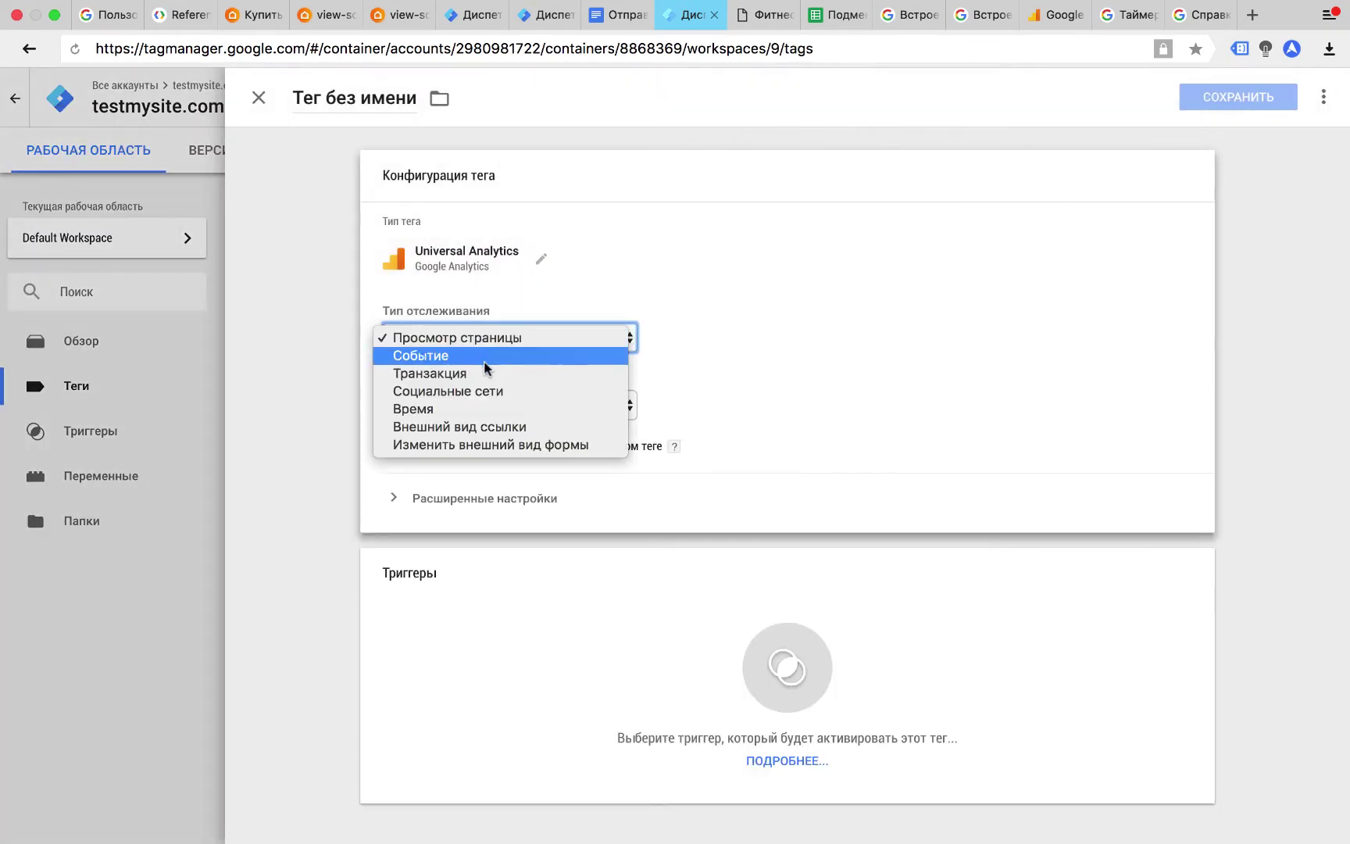
left_click(563, 357)
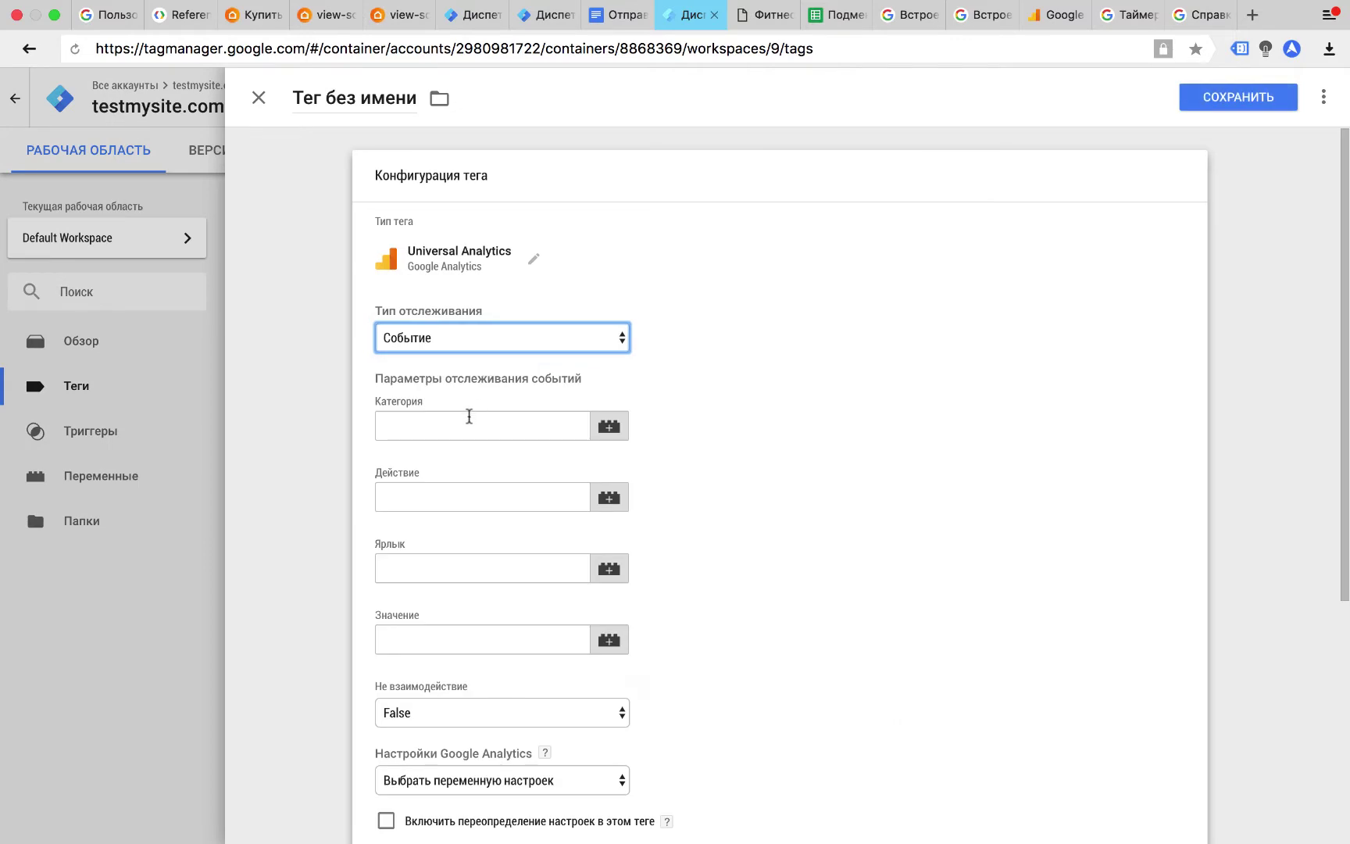
left_click(469, 416)
type("form")
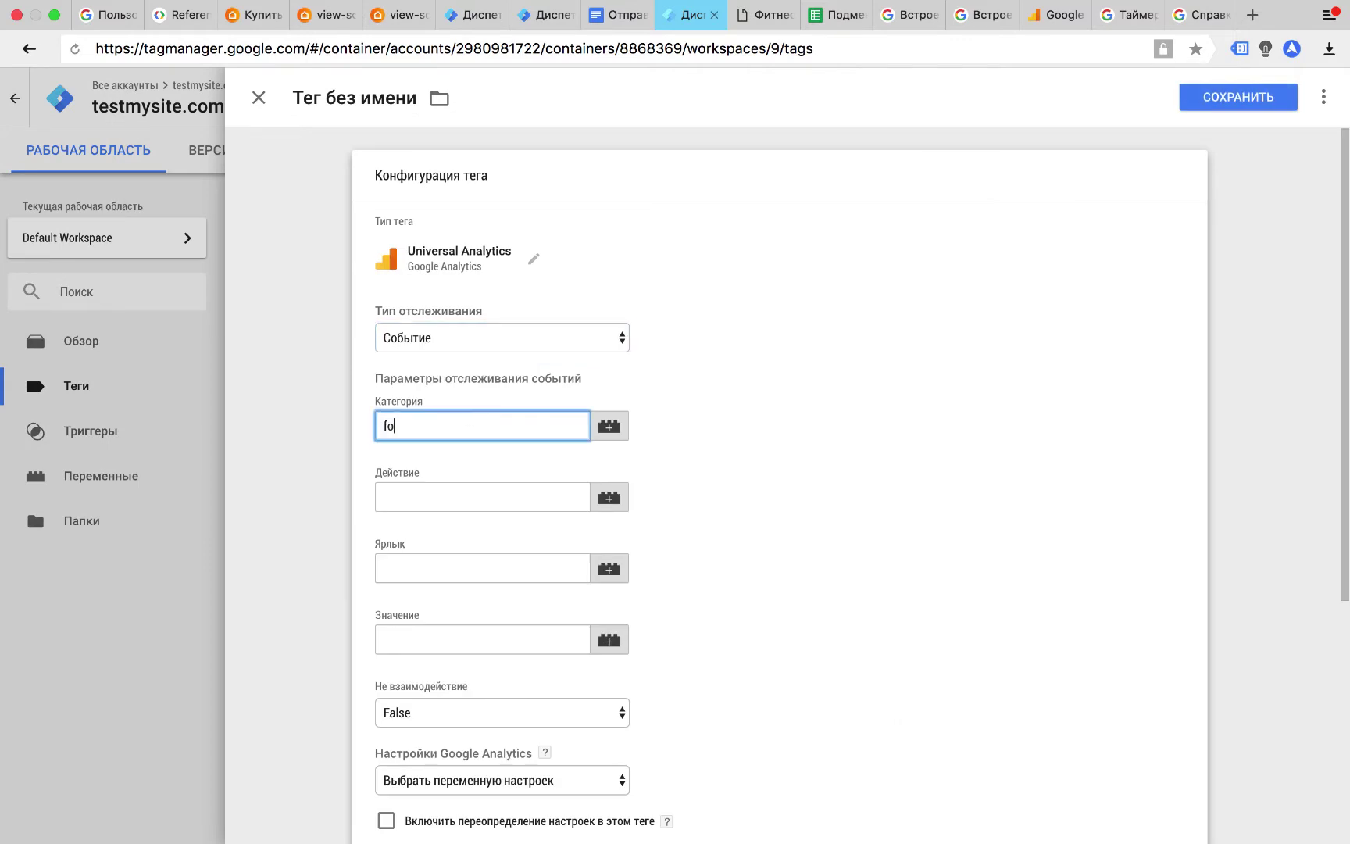
key("Tab")
type("submi")
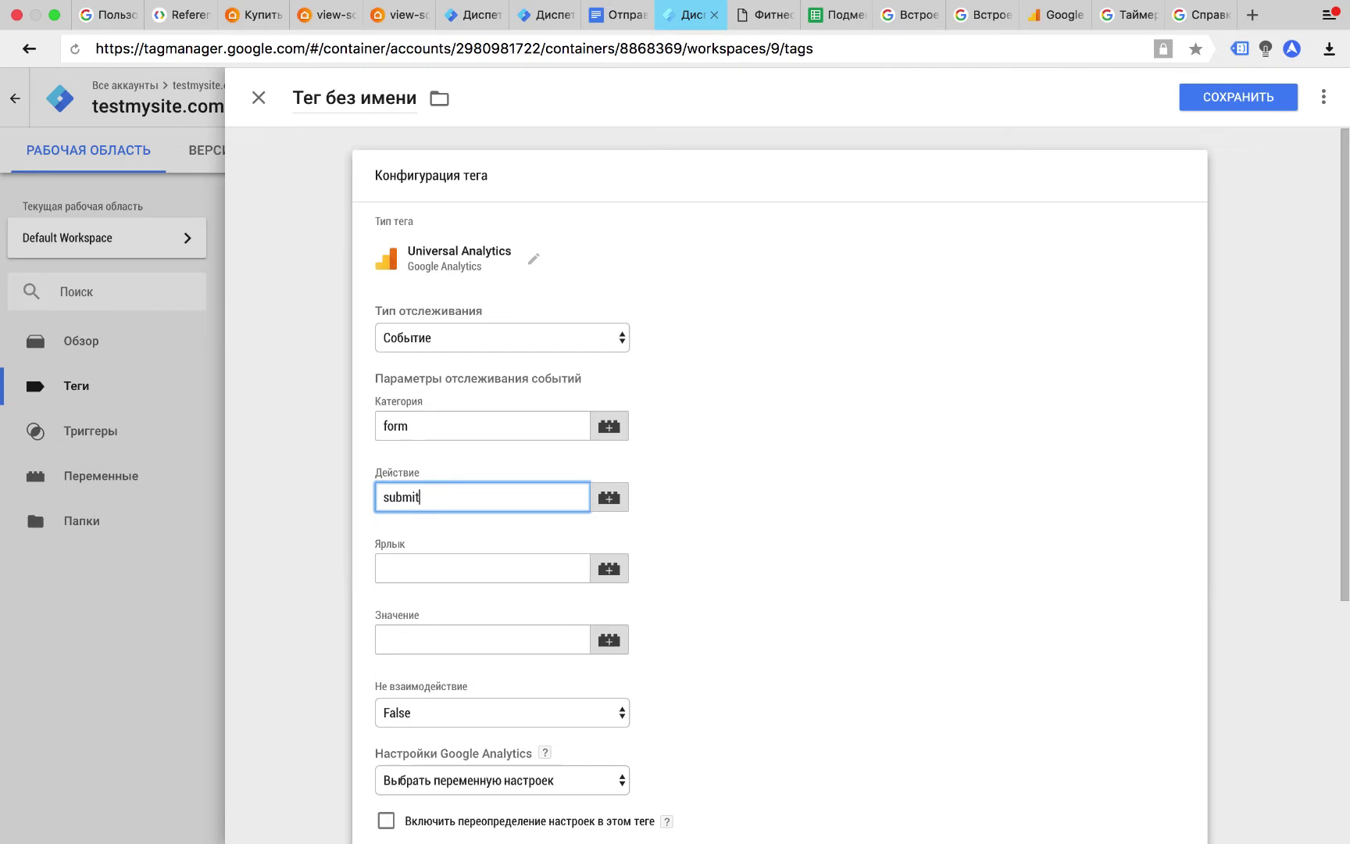
Use the existing Google Analytics settings variable and fire the tag on Отправка формы.
scroll(543, 432, "down", 4)
left_click(516, 468)
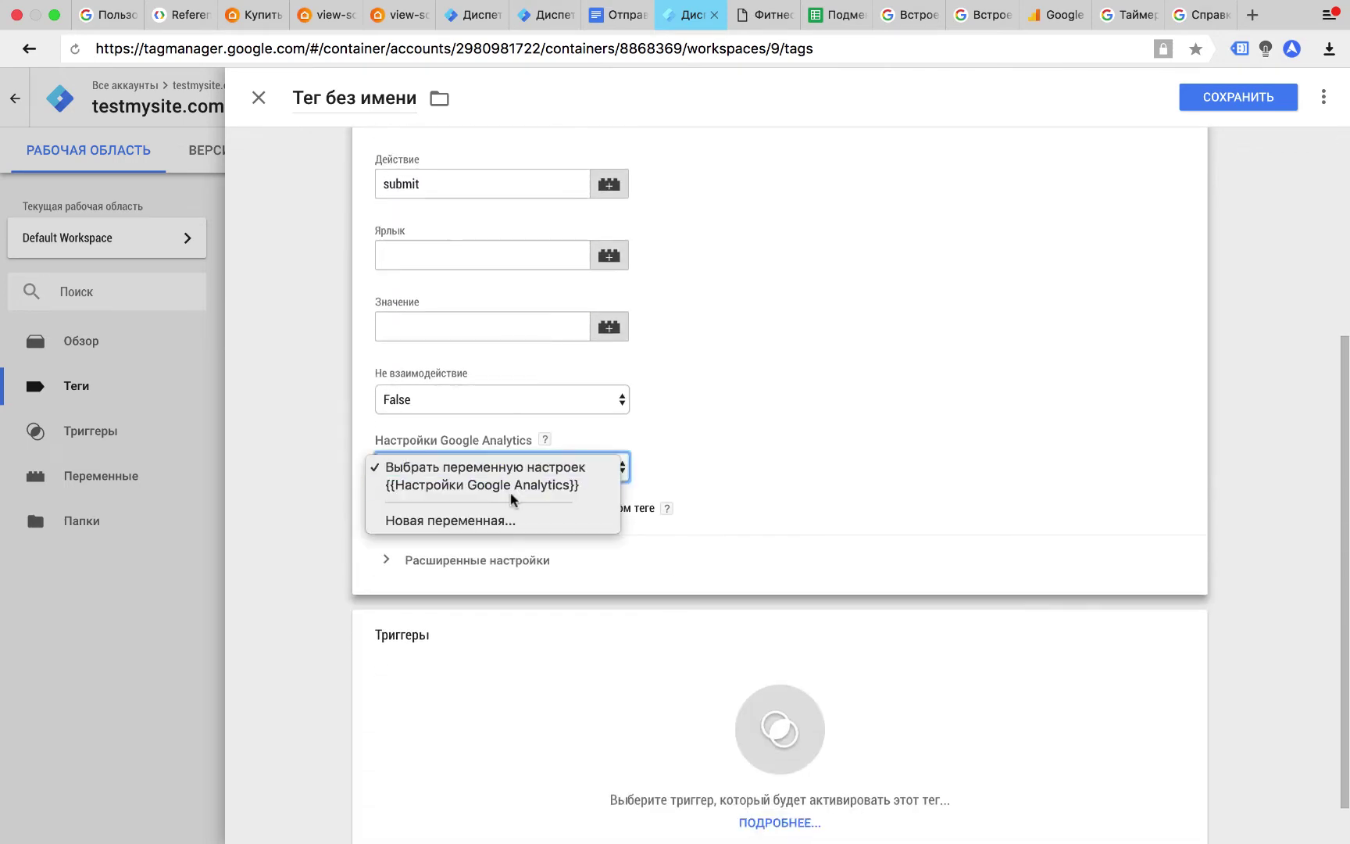
left_click(512, 488)
left_click(542, 676)
left_click(750, 182)
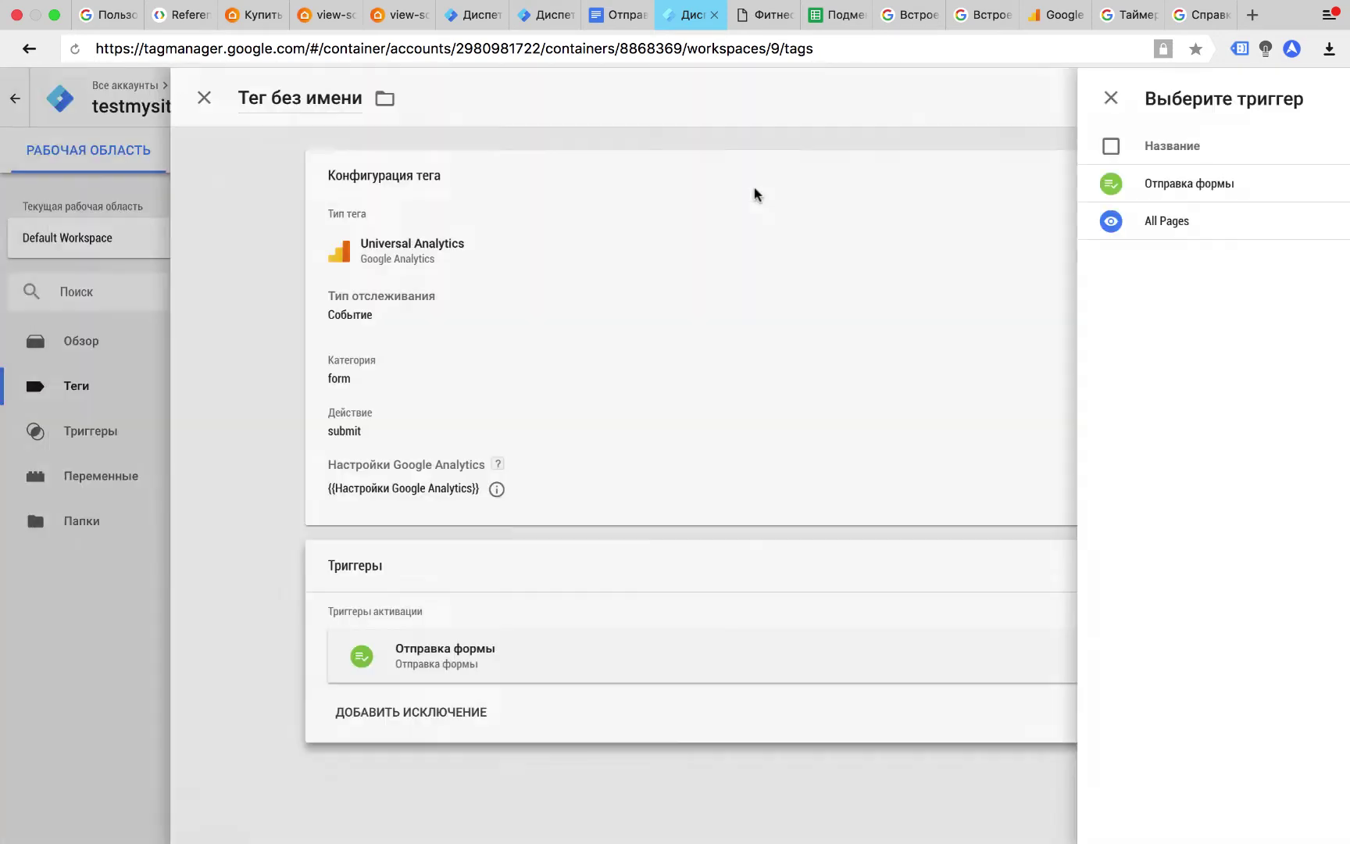
Save the tag as 'Событие – форма Задать вопрос отправлена – UA'.
left_click(1239, 97)
left_click(506, 269)
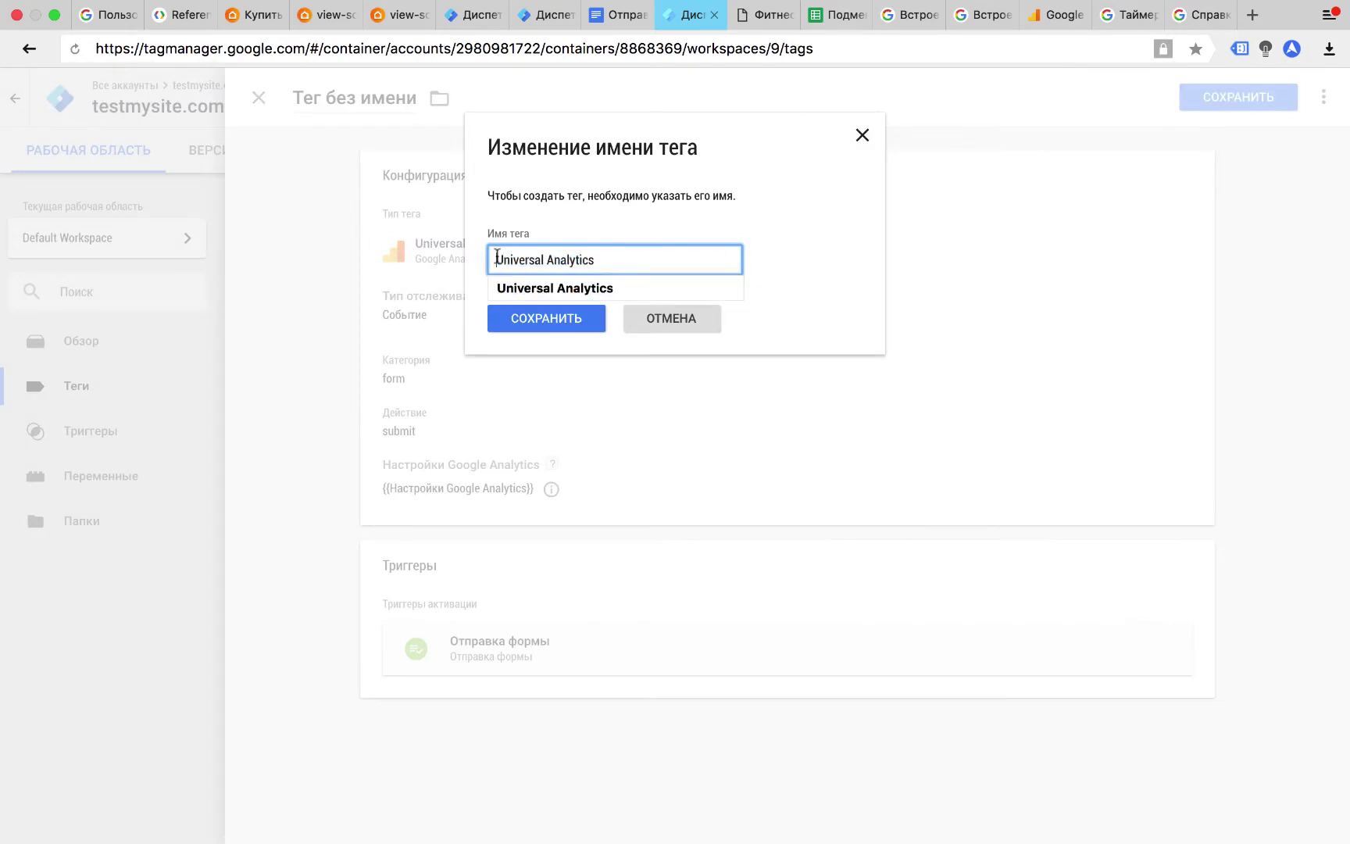
triple_click(506, 270)
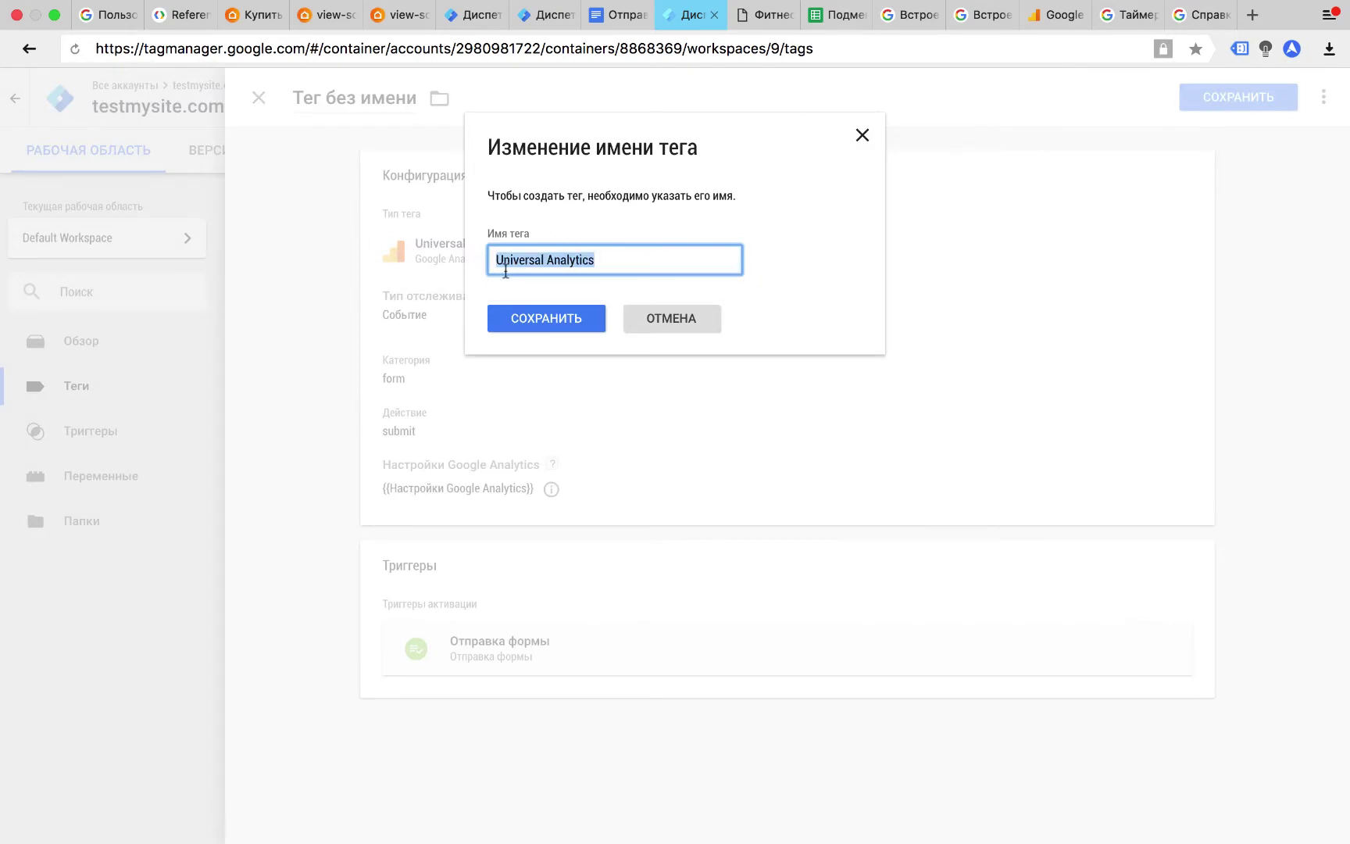
type("Событие")
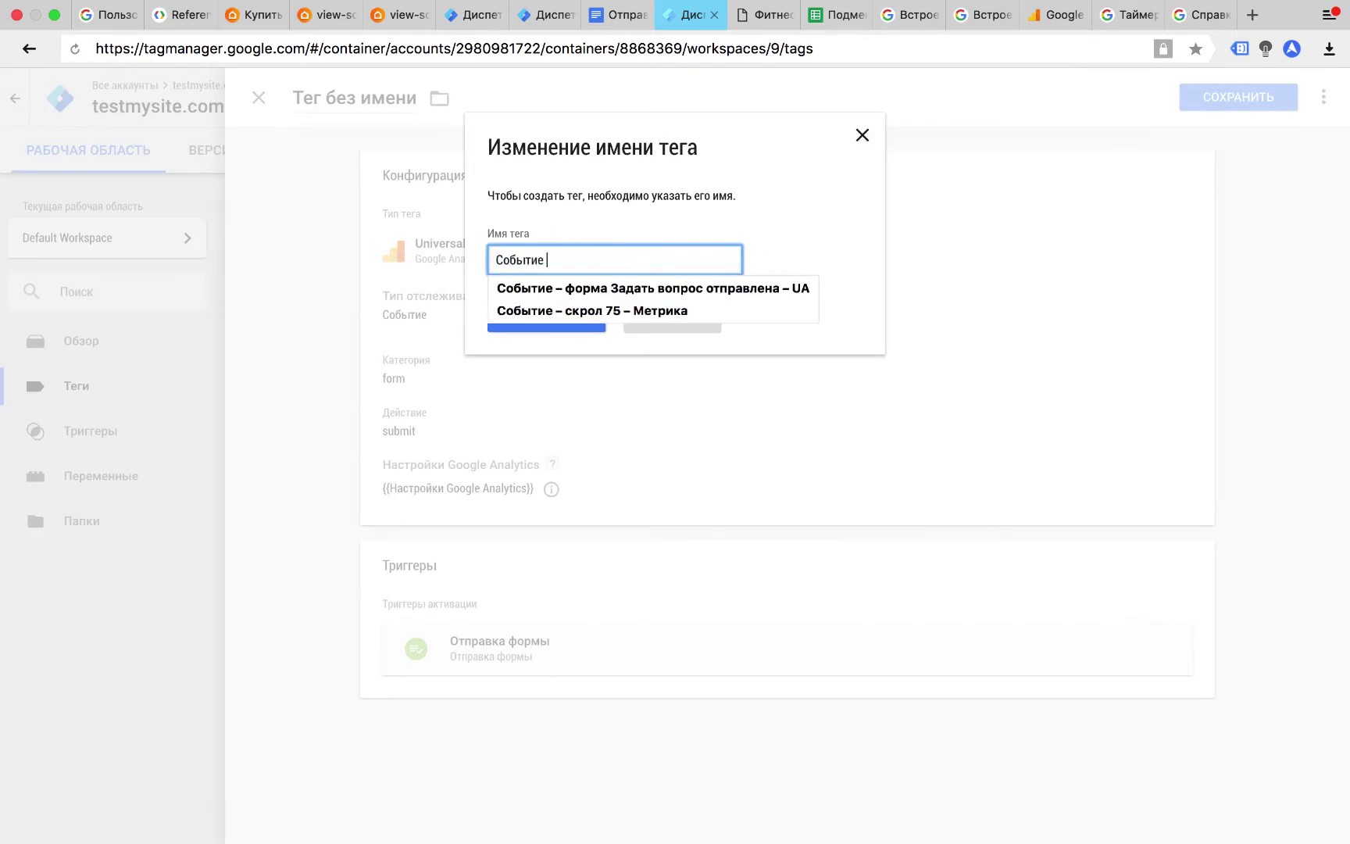
left_click(586, 280)
left_click(547, 318)
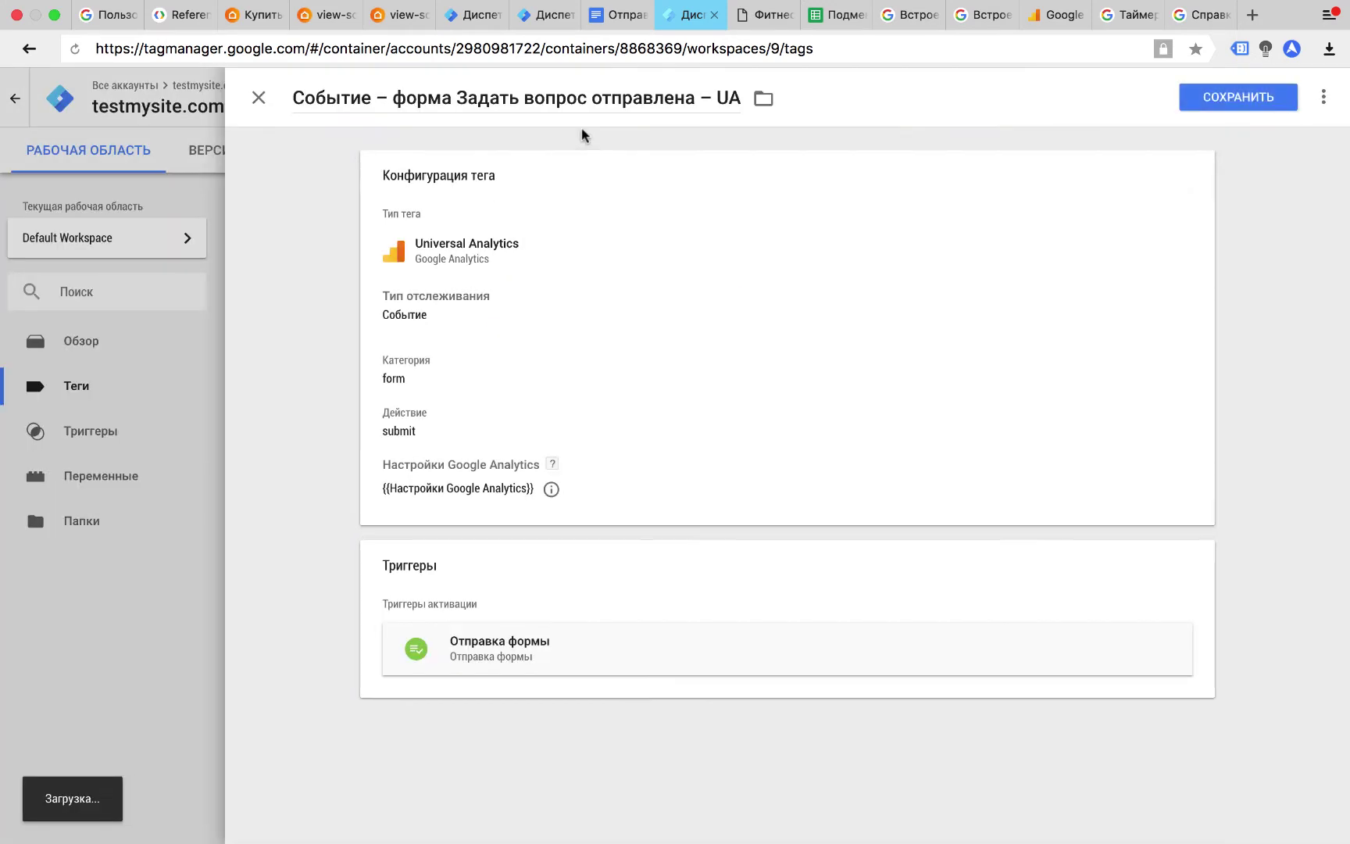
Create a Custom HTML tag with the Metrika formOrder reachGoal script, firing on Отправка формы.
left_click(289, 262)
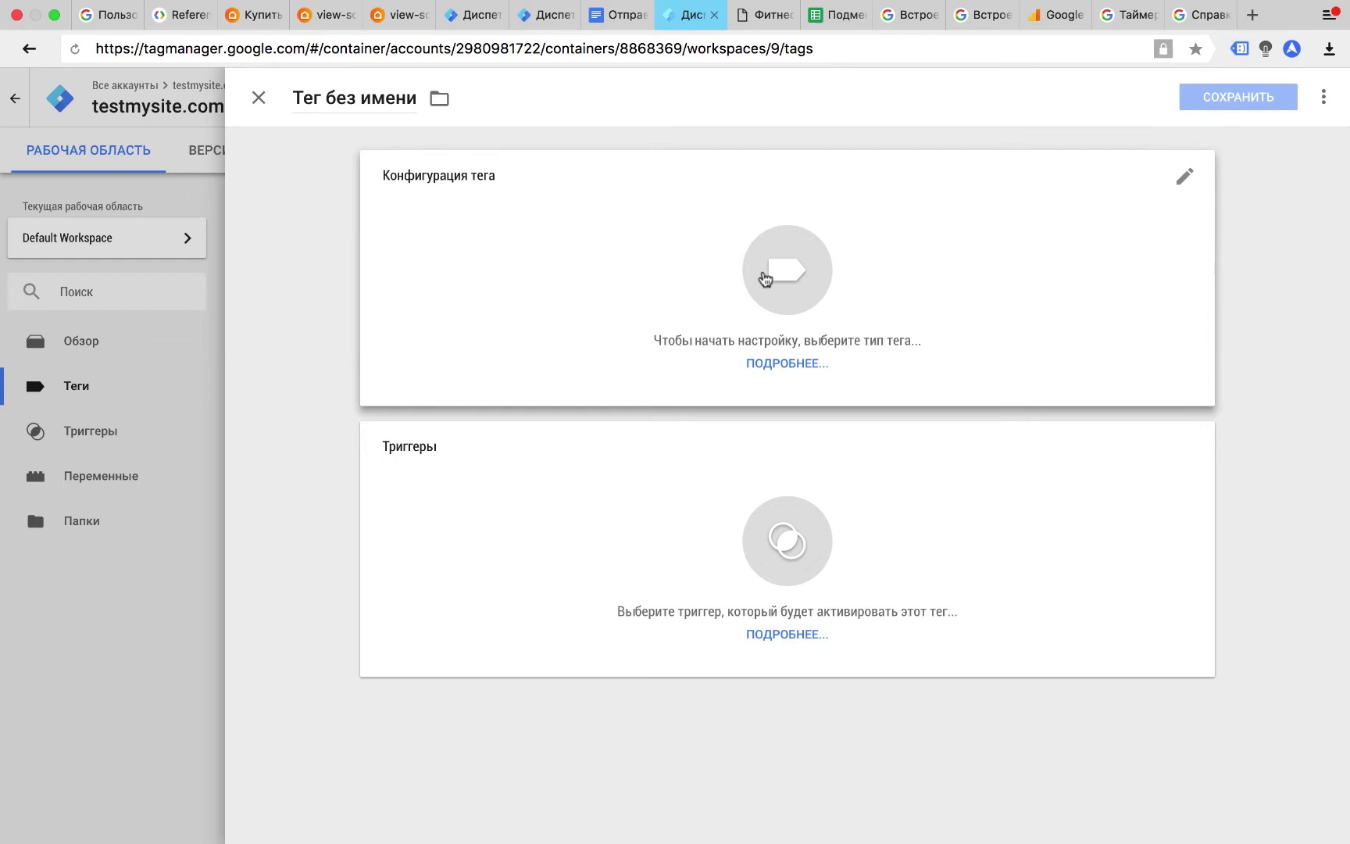
left_click(765, 280)
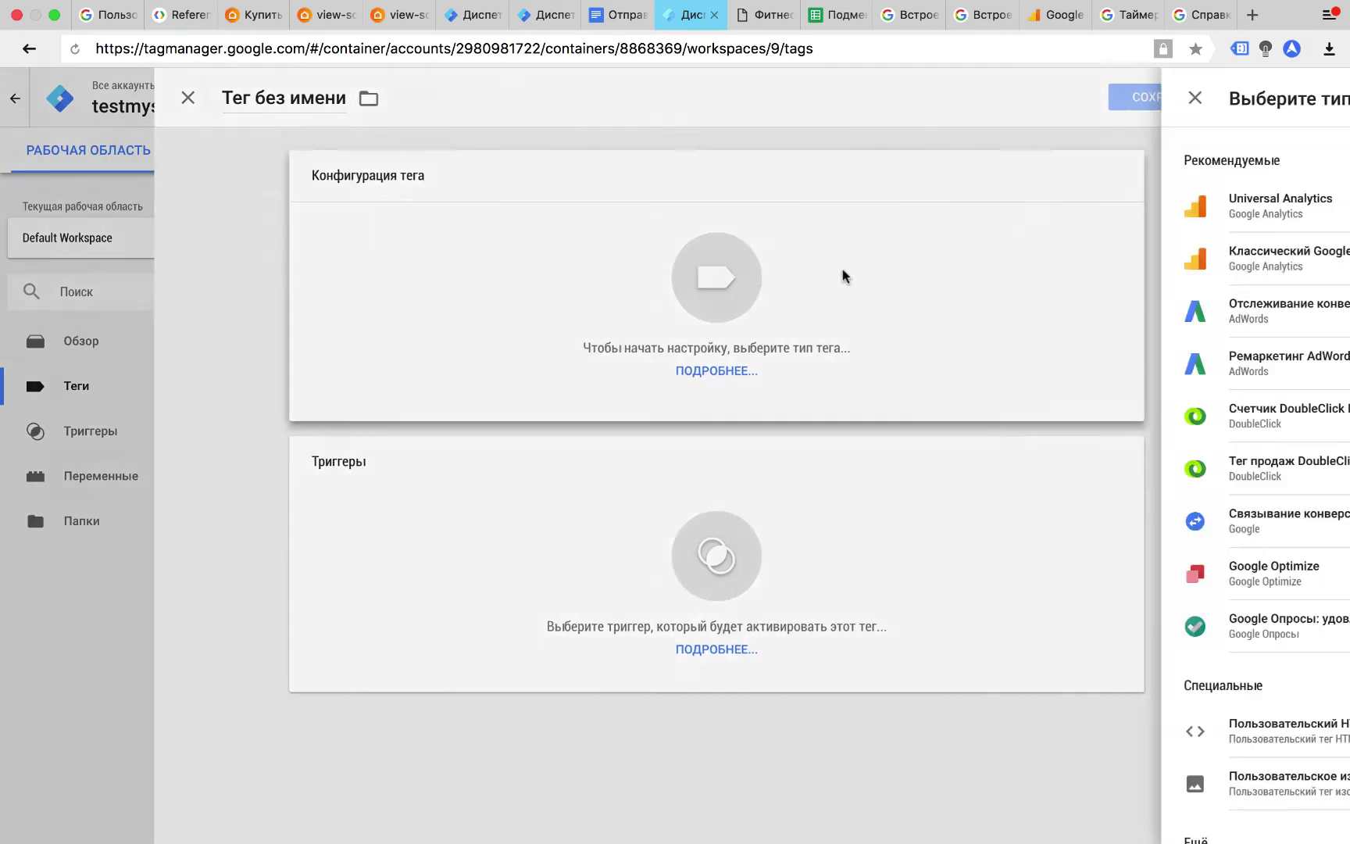
left_click(944, 739)
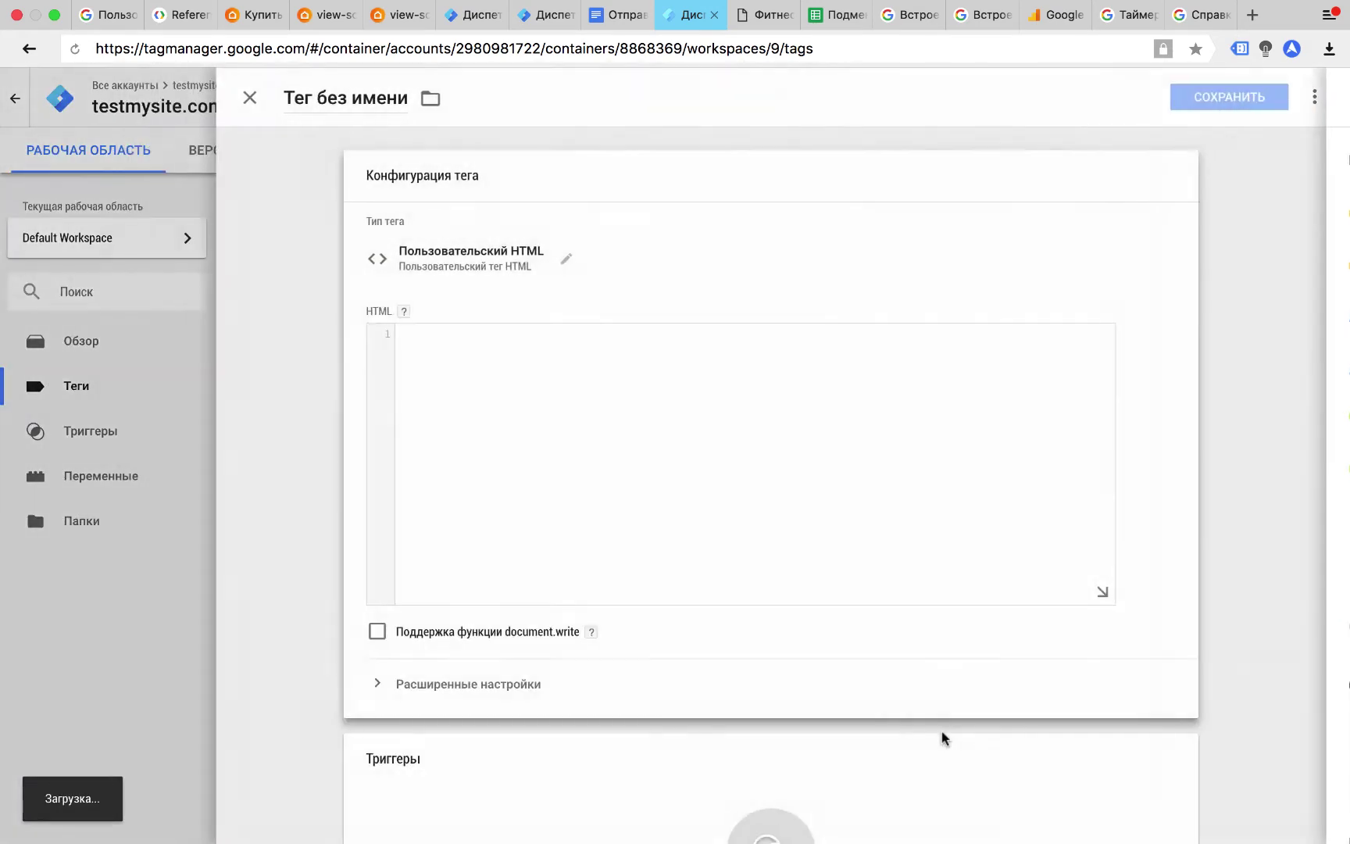
type("<script>yaCounter48073190.reachGoal('formOrder');</script>")
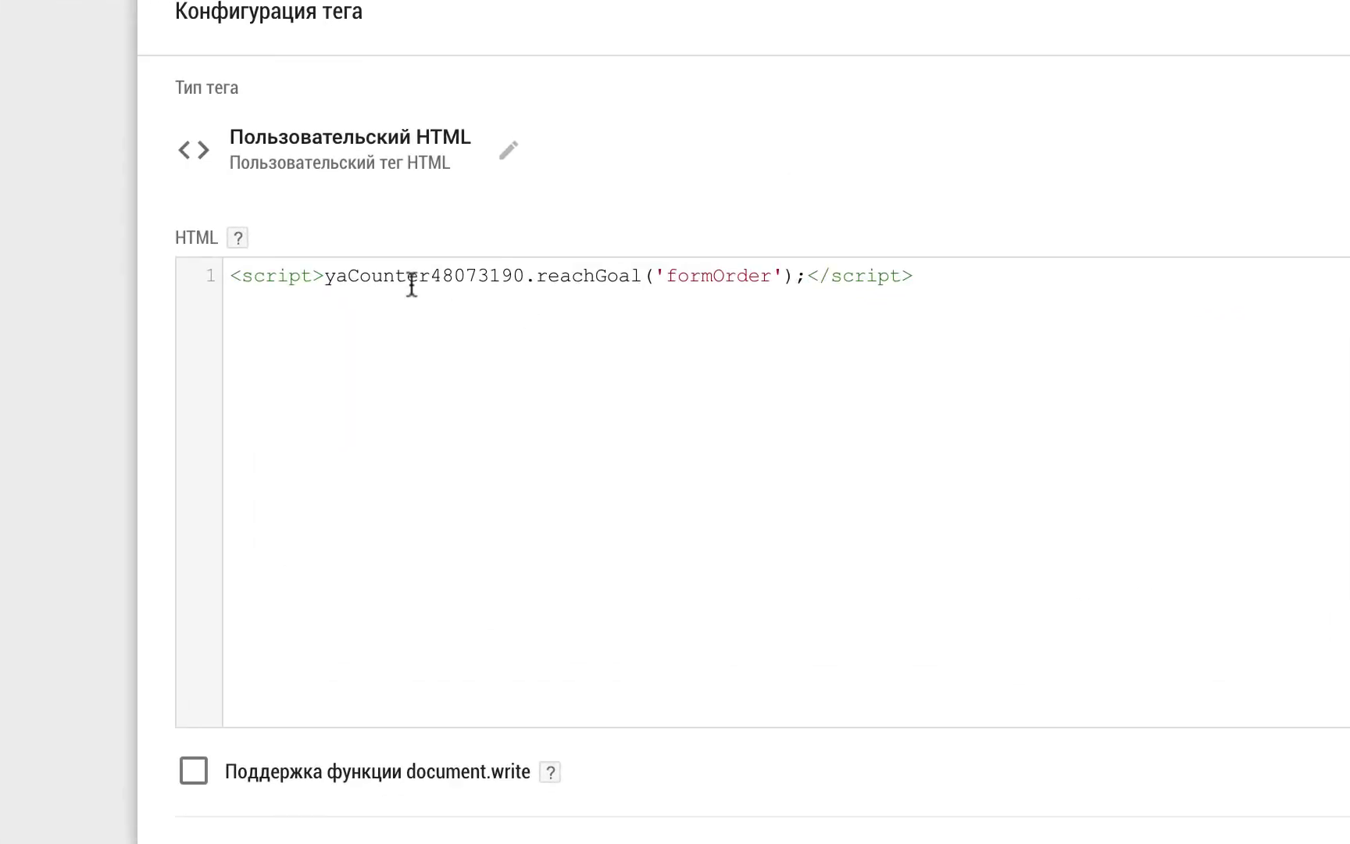
left_click_drag(430, 278, 526, 278)
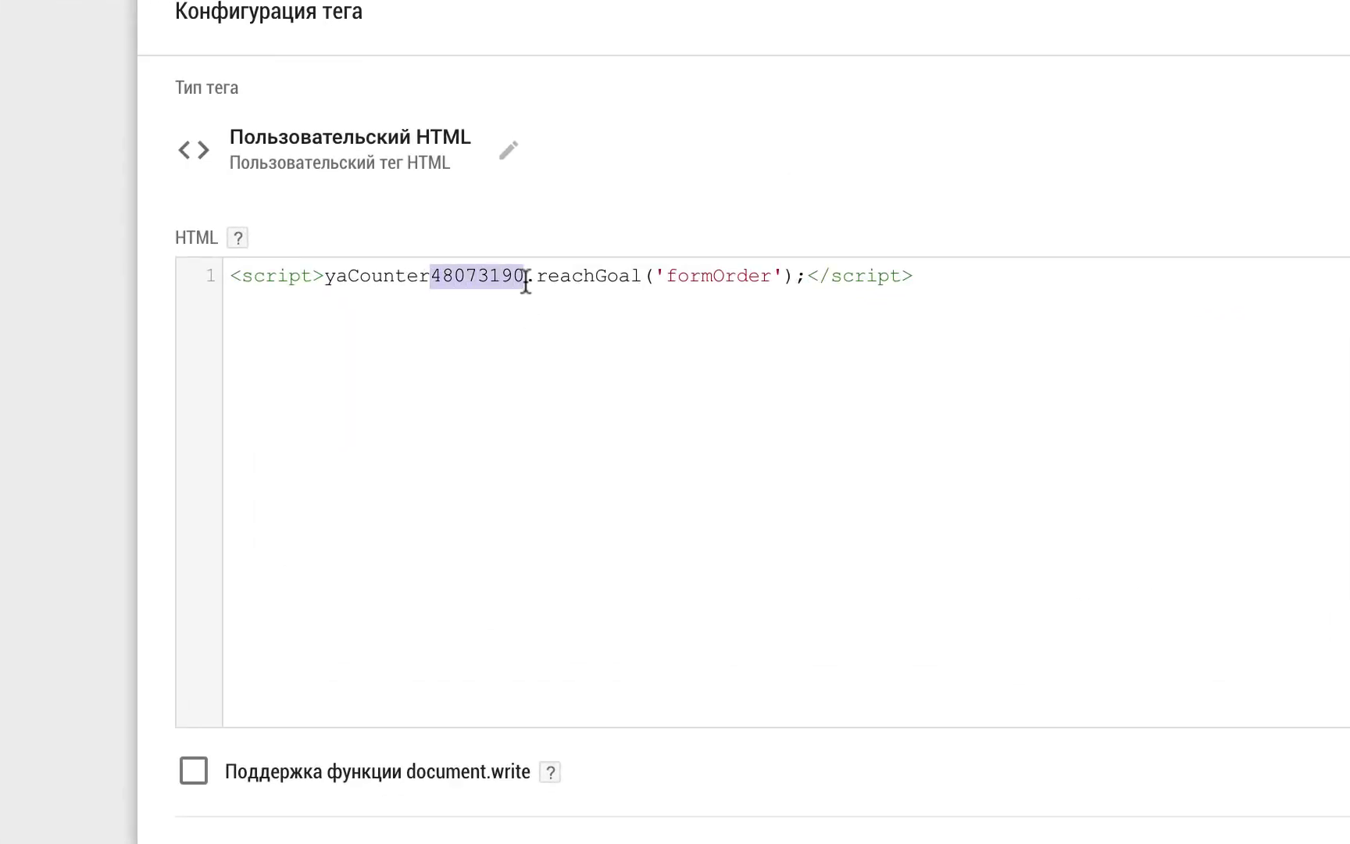
left_click(668, 278)
left_click_drag(668, 278, 773, 275)
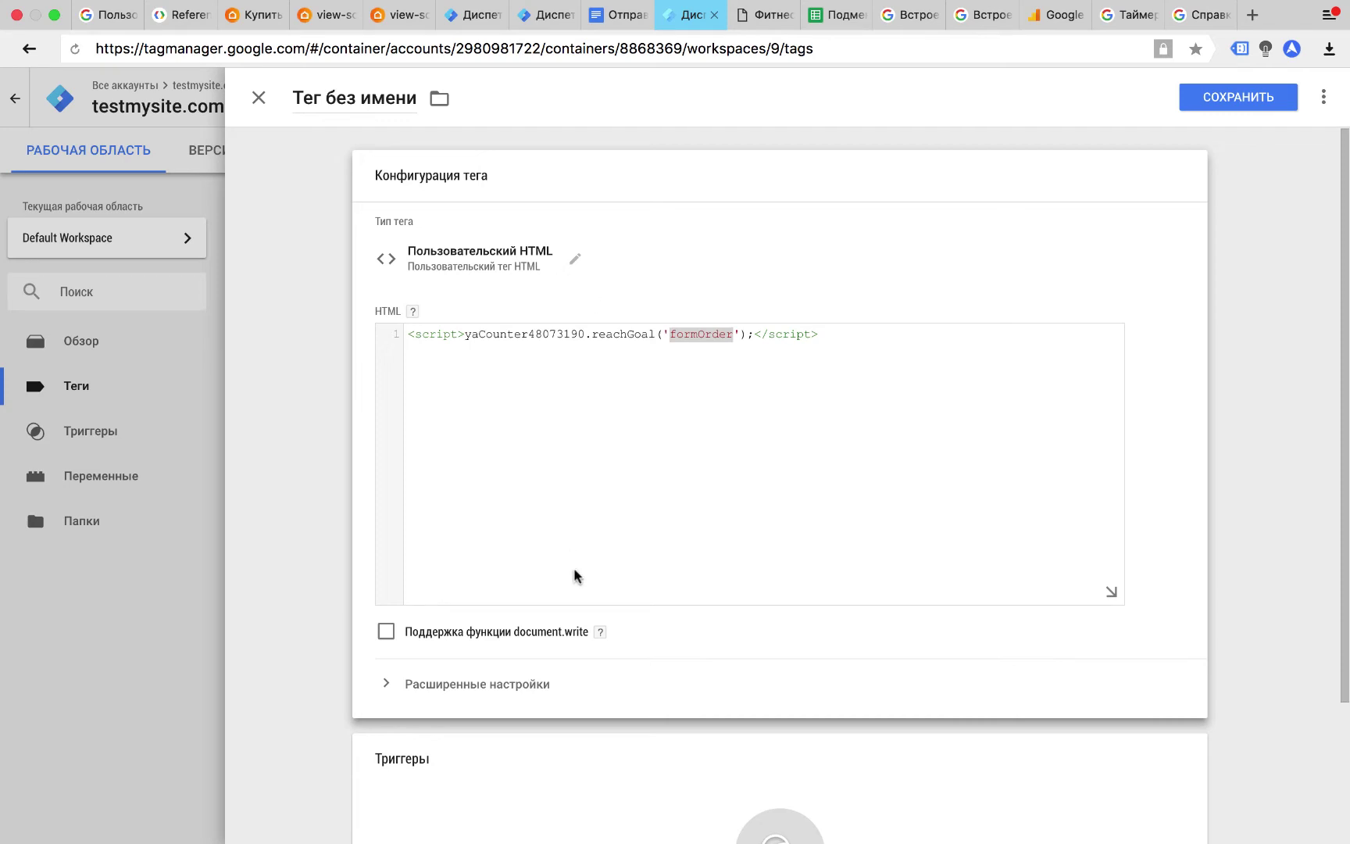
left_click(774, 813)
left_click(669, 188)
Save it as 'Событие – форма Задать вопрос отправлена – Метрика' and view the workspace overview.
left_click(1206, 100)
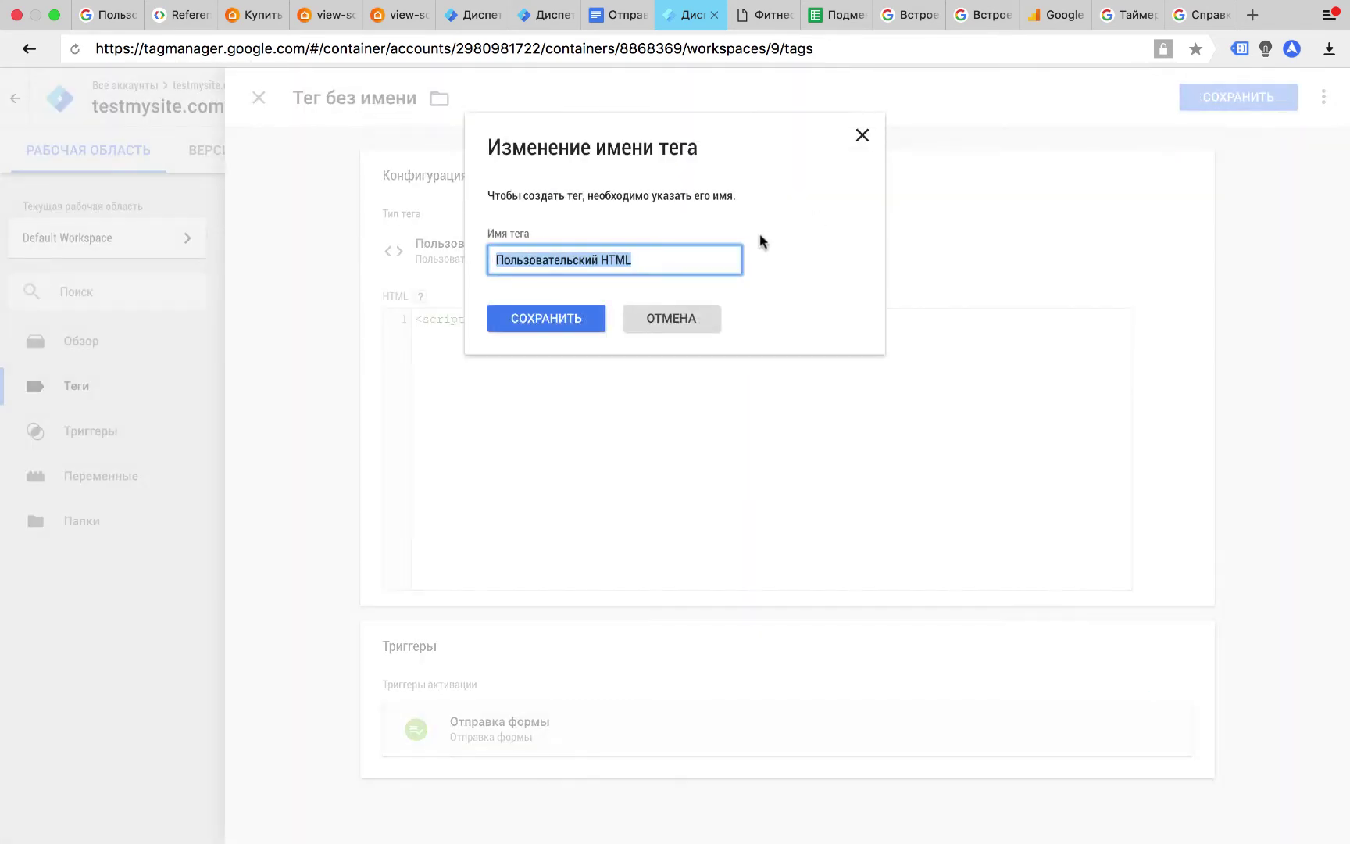
type("Событие")
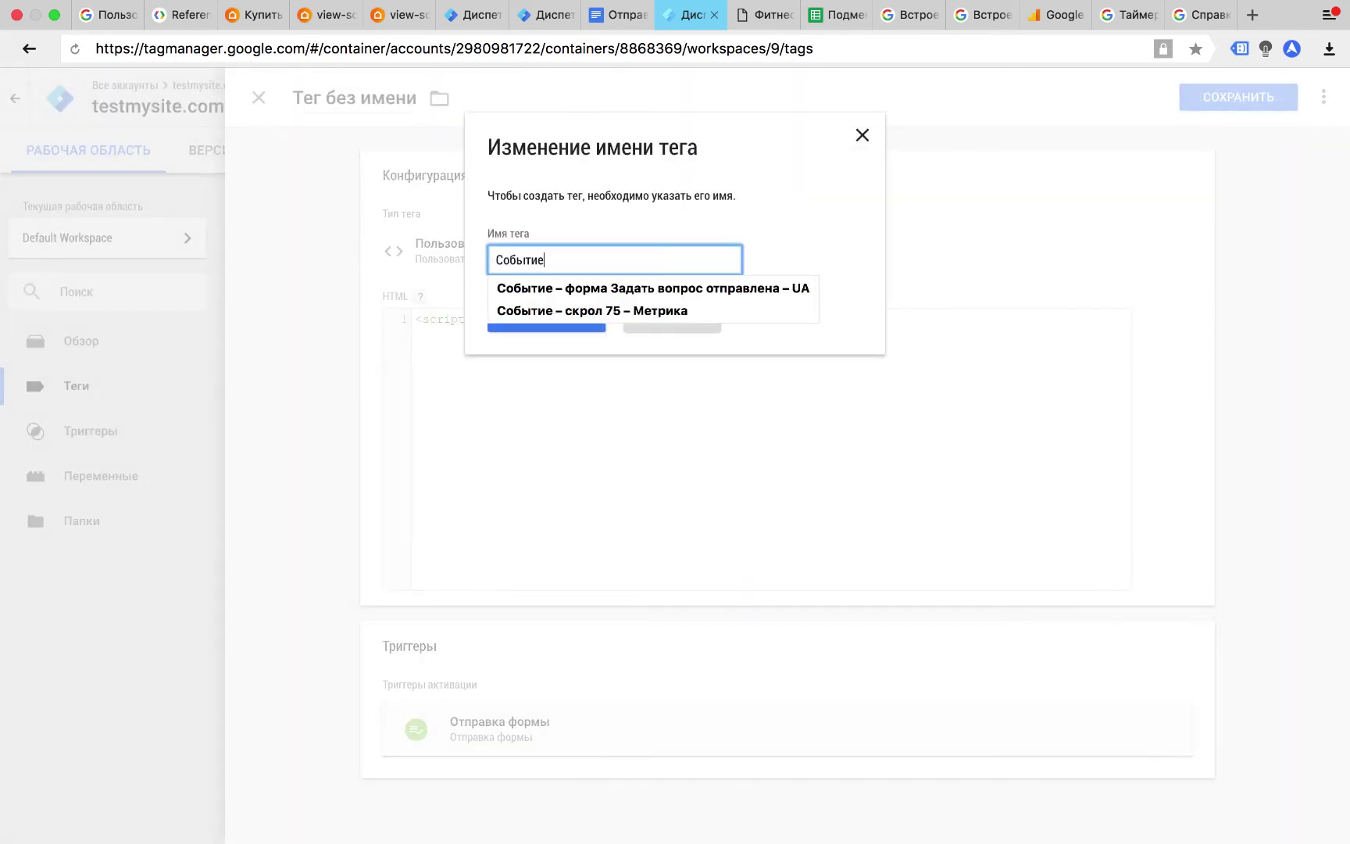
key("Right")
key("BackSpace")
key("BackSpace")
type("Метрика")
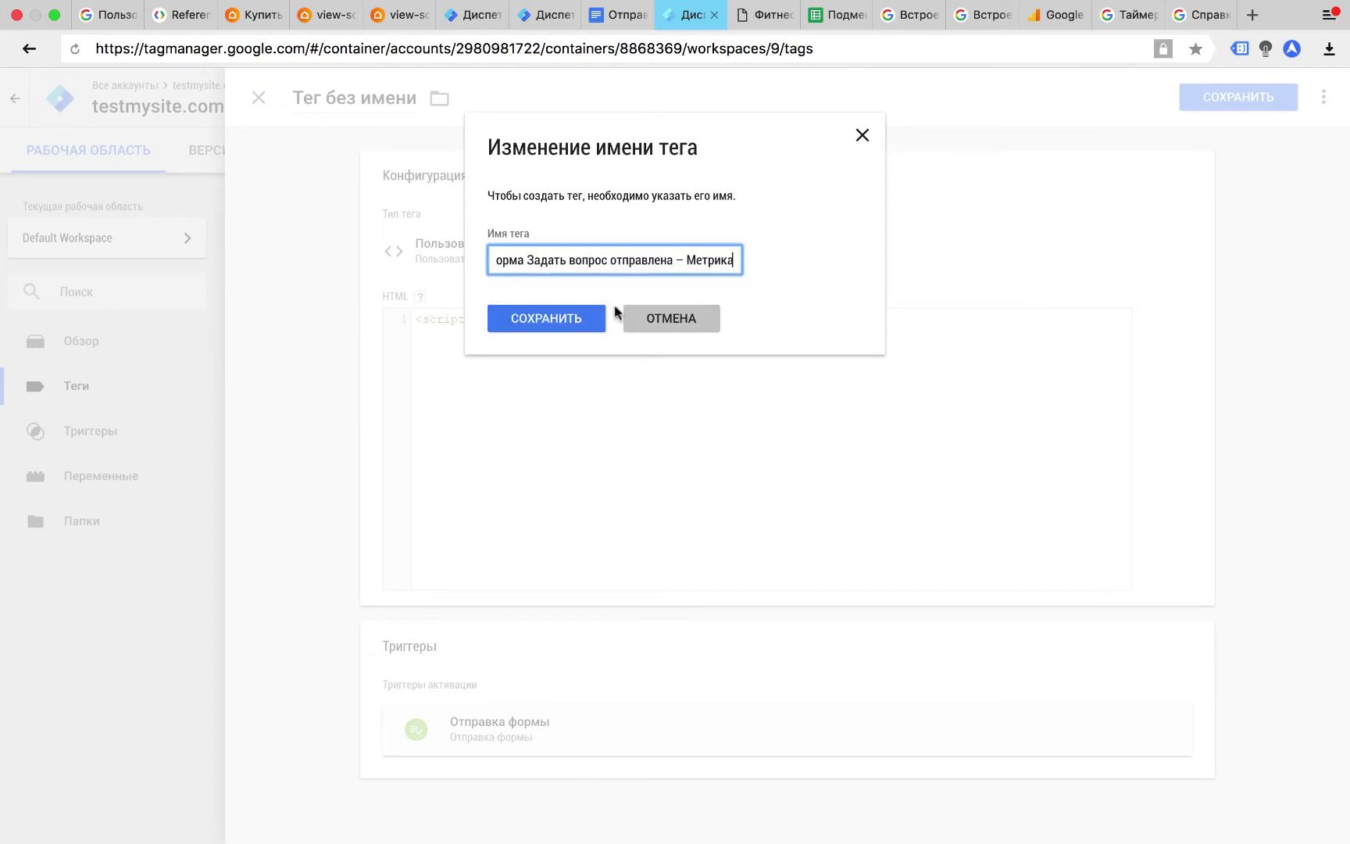
left_click(575, 320)
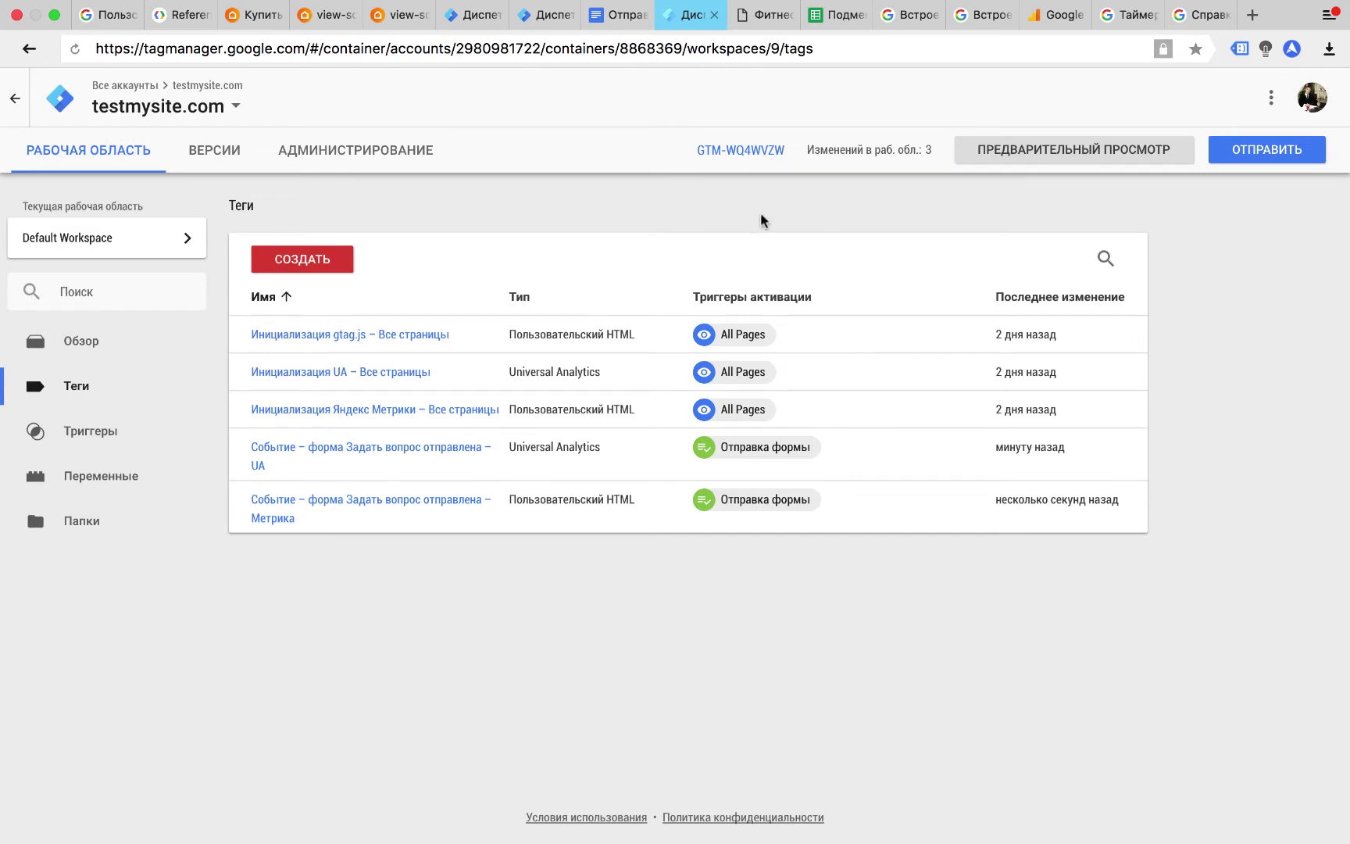
left_click(159, 341)
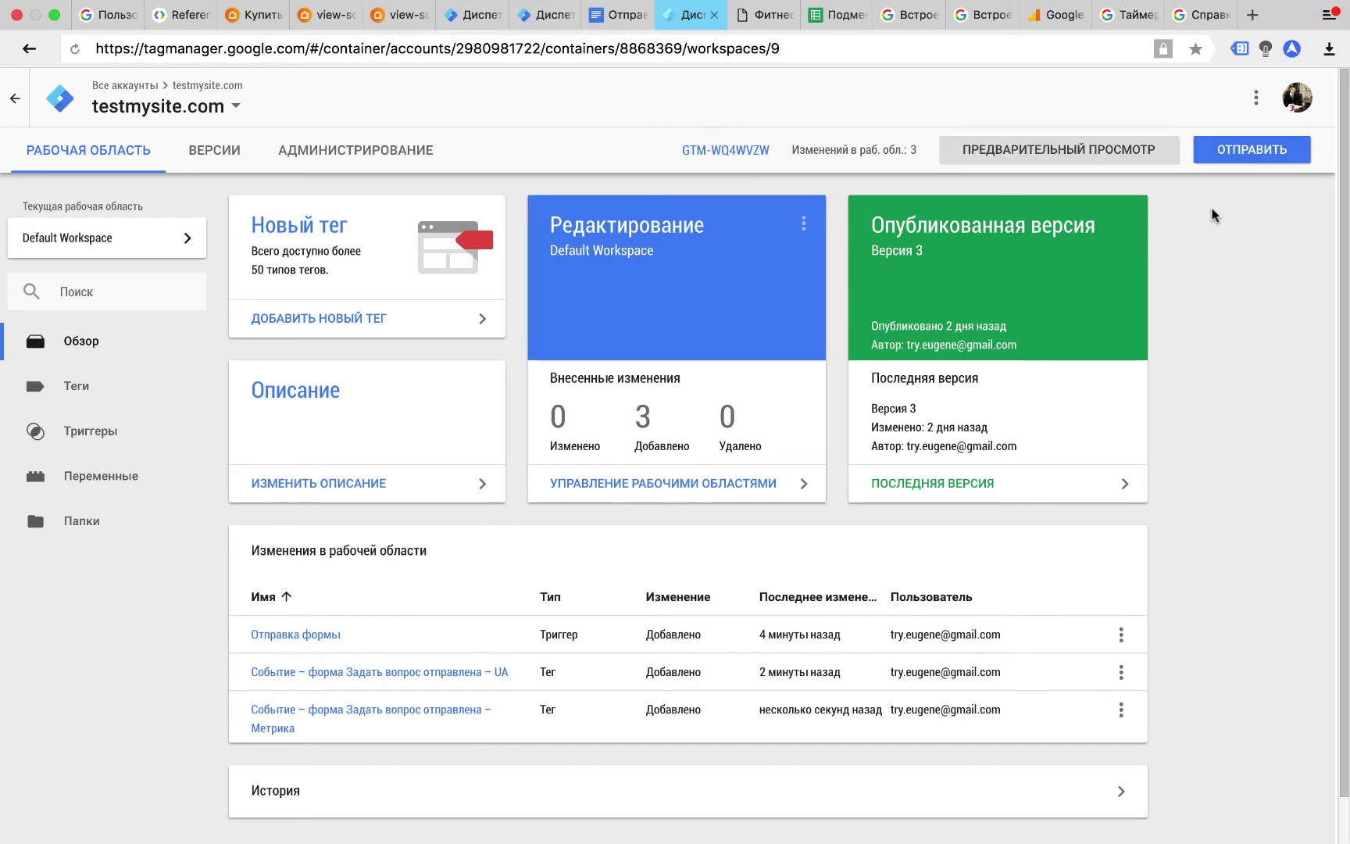
Switch the Отправка формы trigger to fire on some forms, leaving the condition variable unset.
left_click(149, 431)
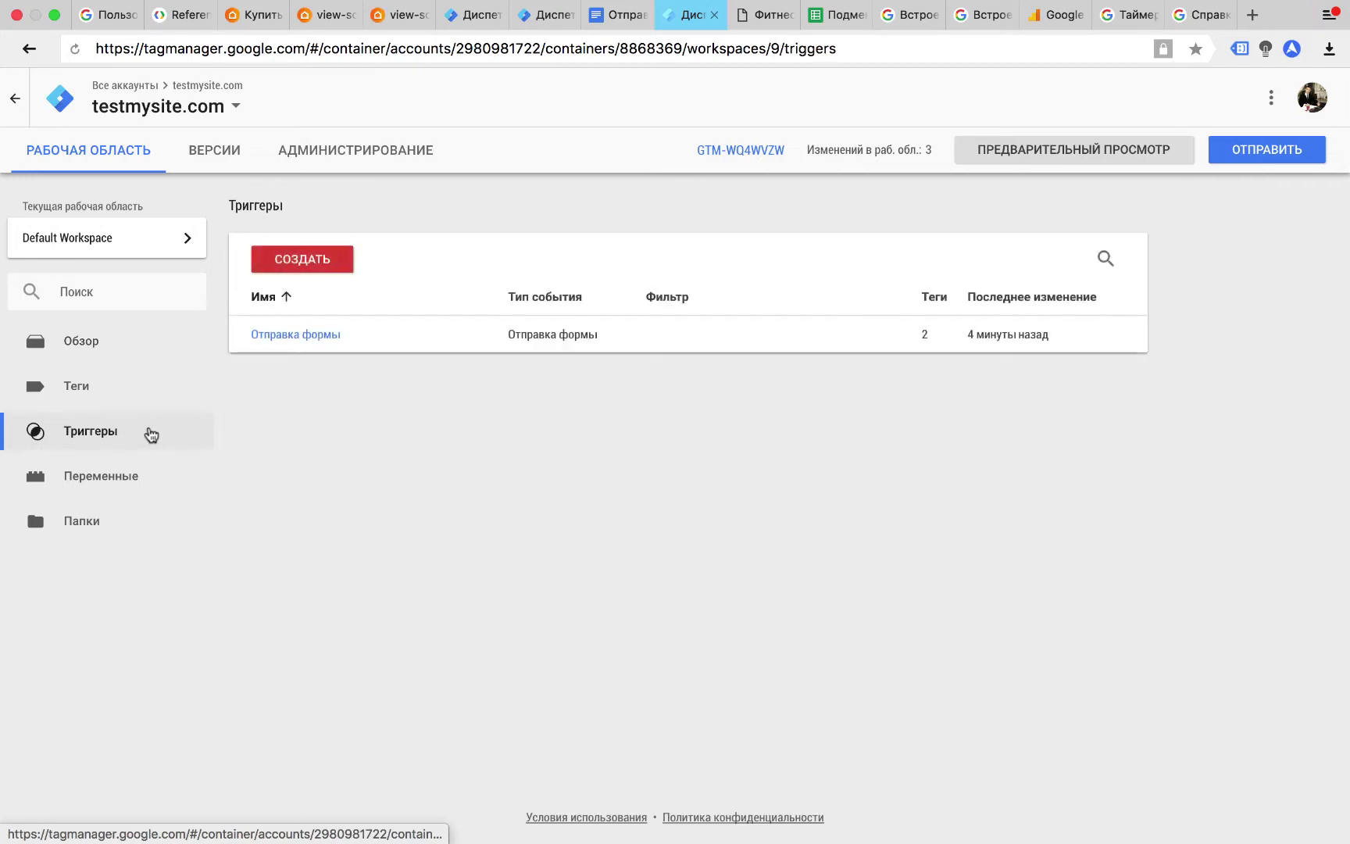
left_click(290, 335)
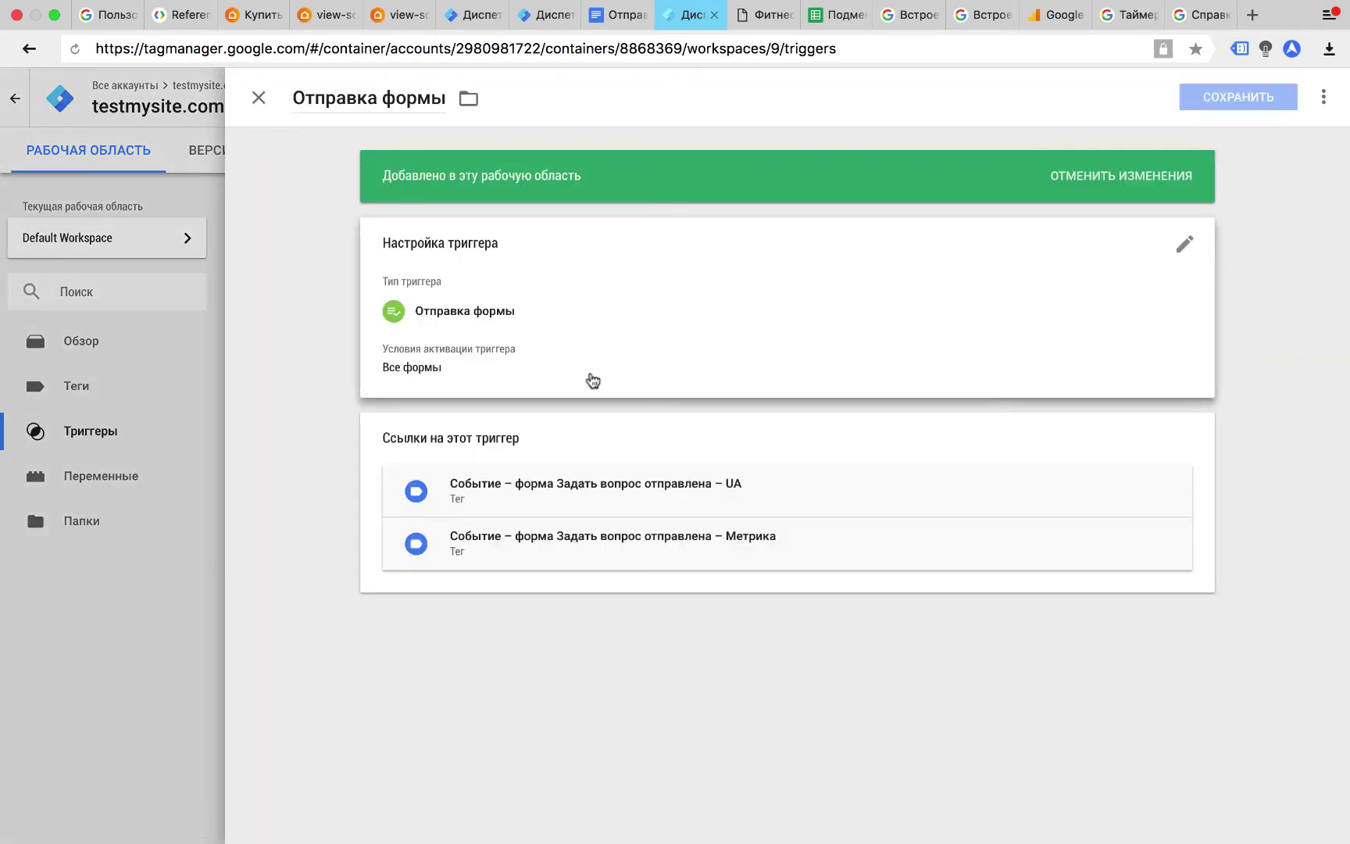
left_click(645, 322)
left_click(560, 462)
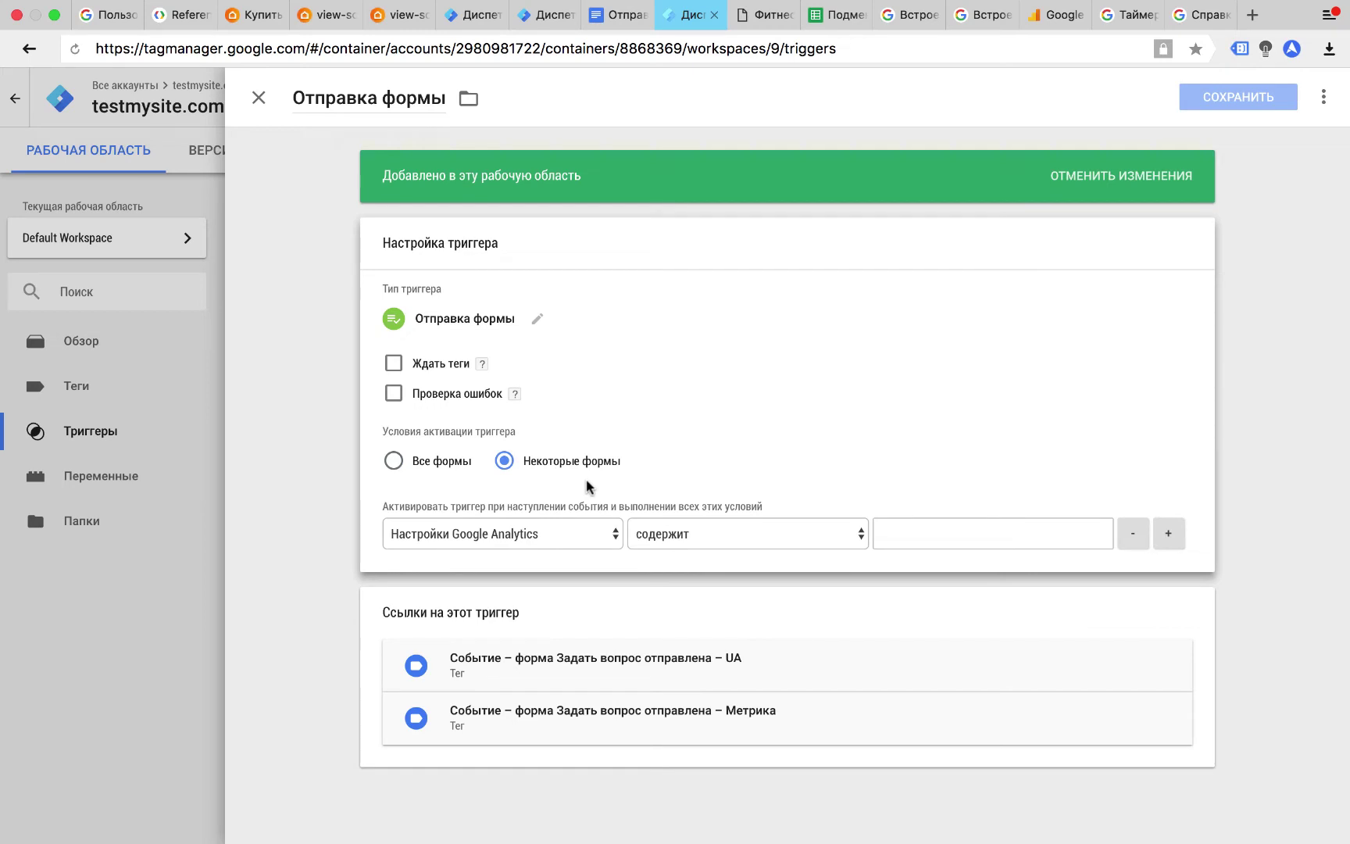
left_click(596, 536)
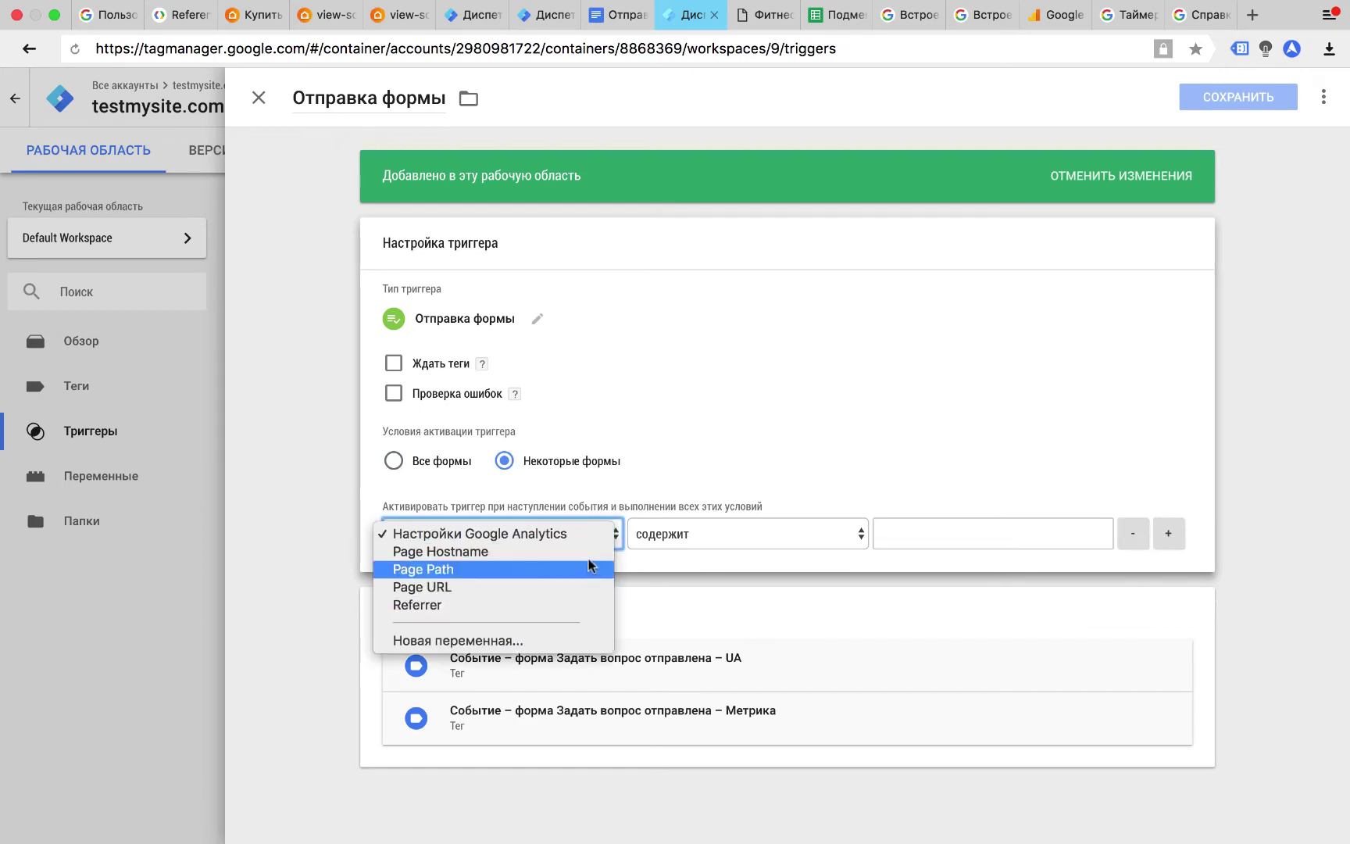
left_click(668, 500)
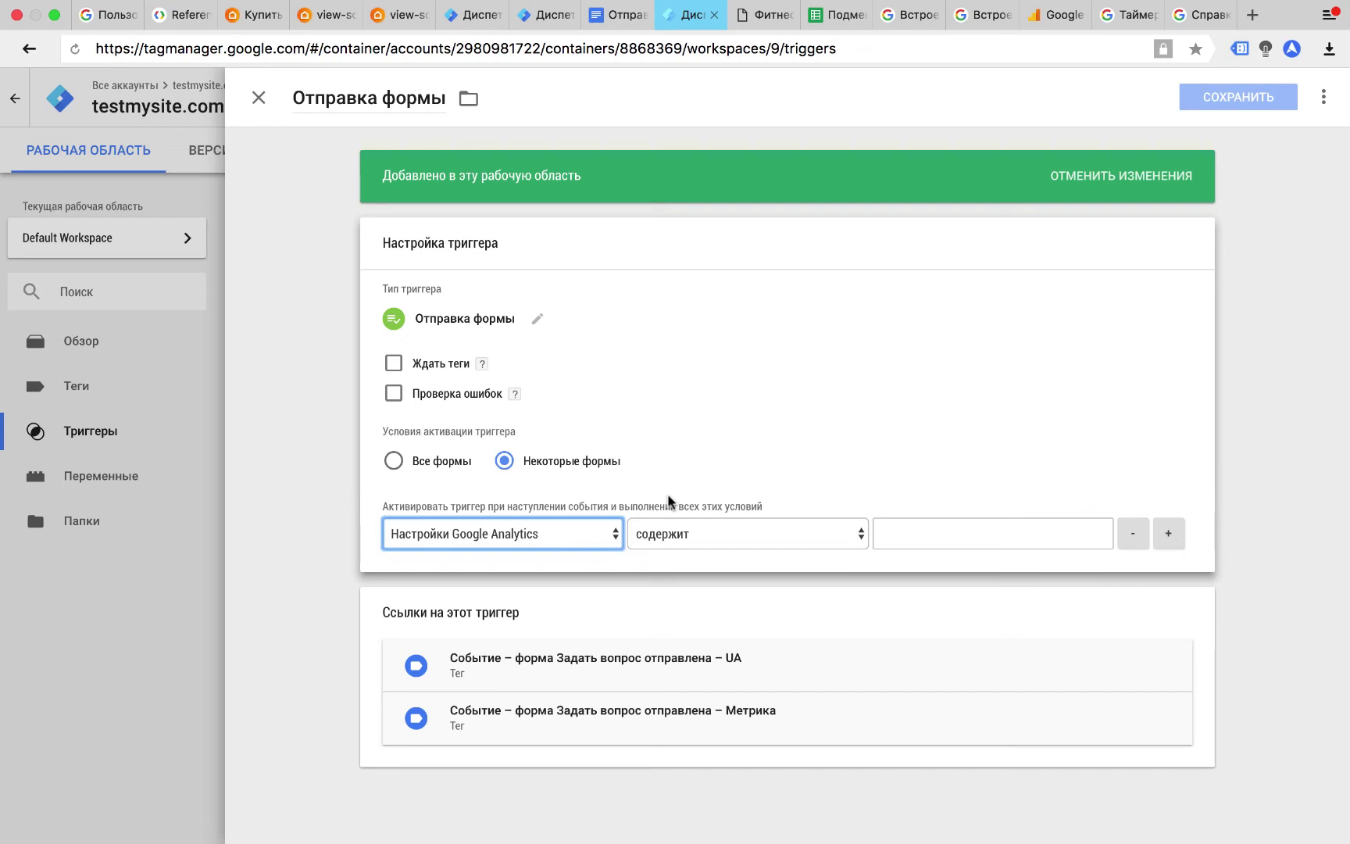
left_click(258, 100)
Discard the trigger edits, enable all six built-in Form variables, and return to the help article.
left_click(557, 263)
left_click(139, 478)
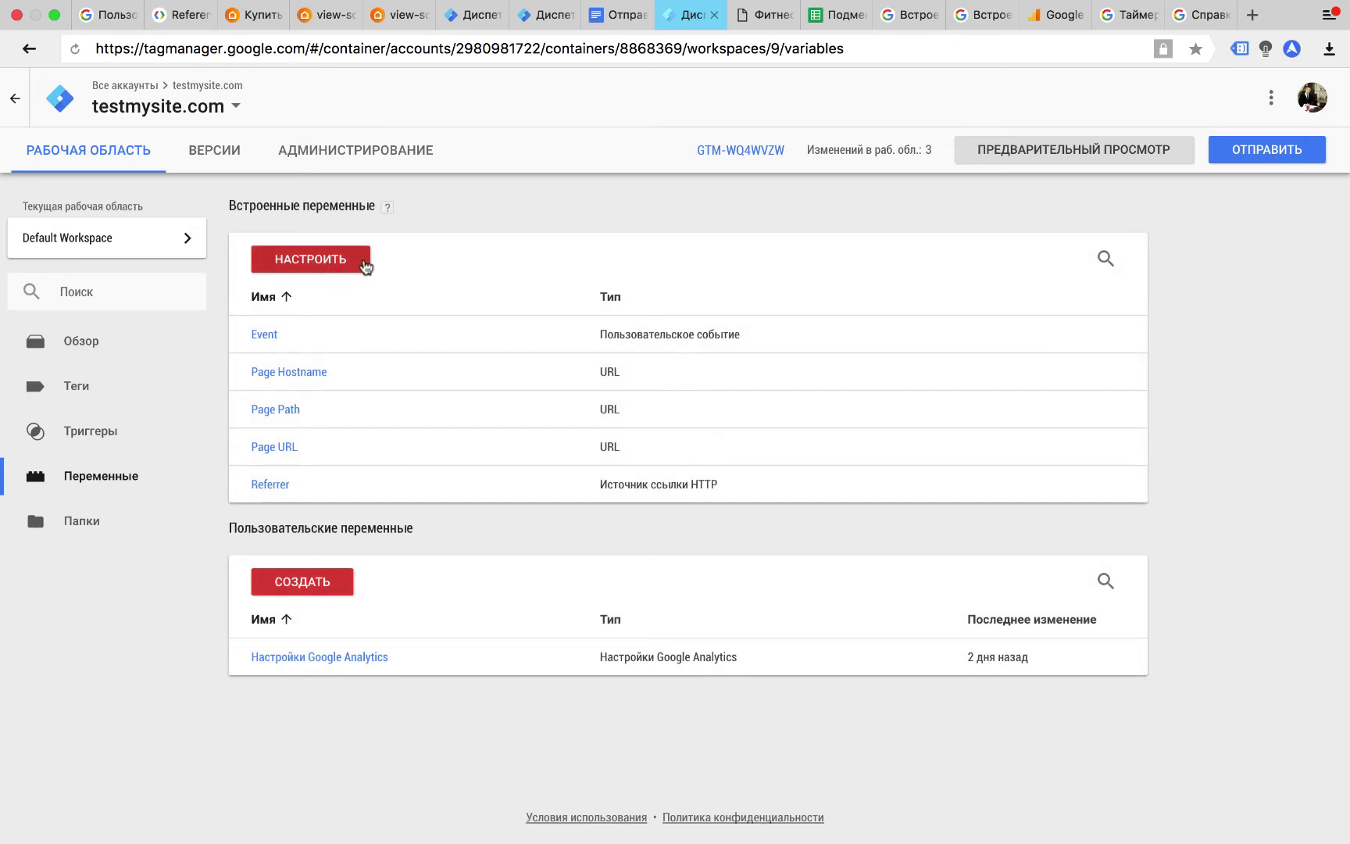
left_click(365, 262)
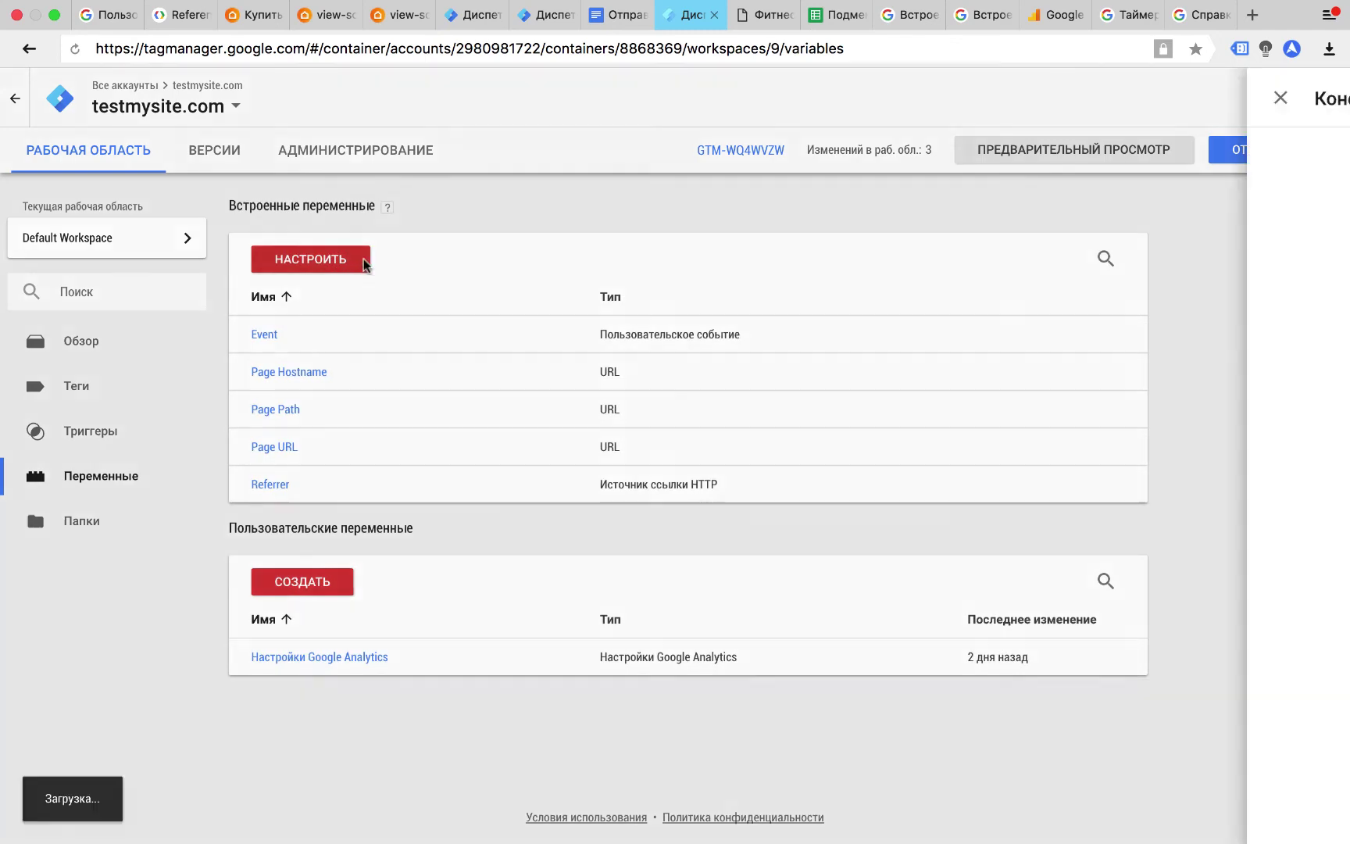
scroll(967, 223, "down", 10)
left_click(784, 416)
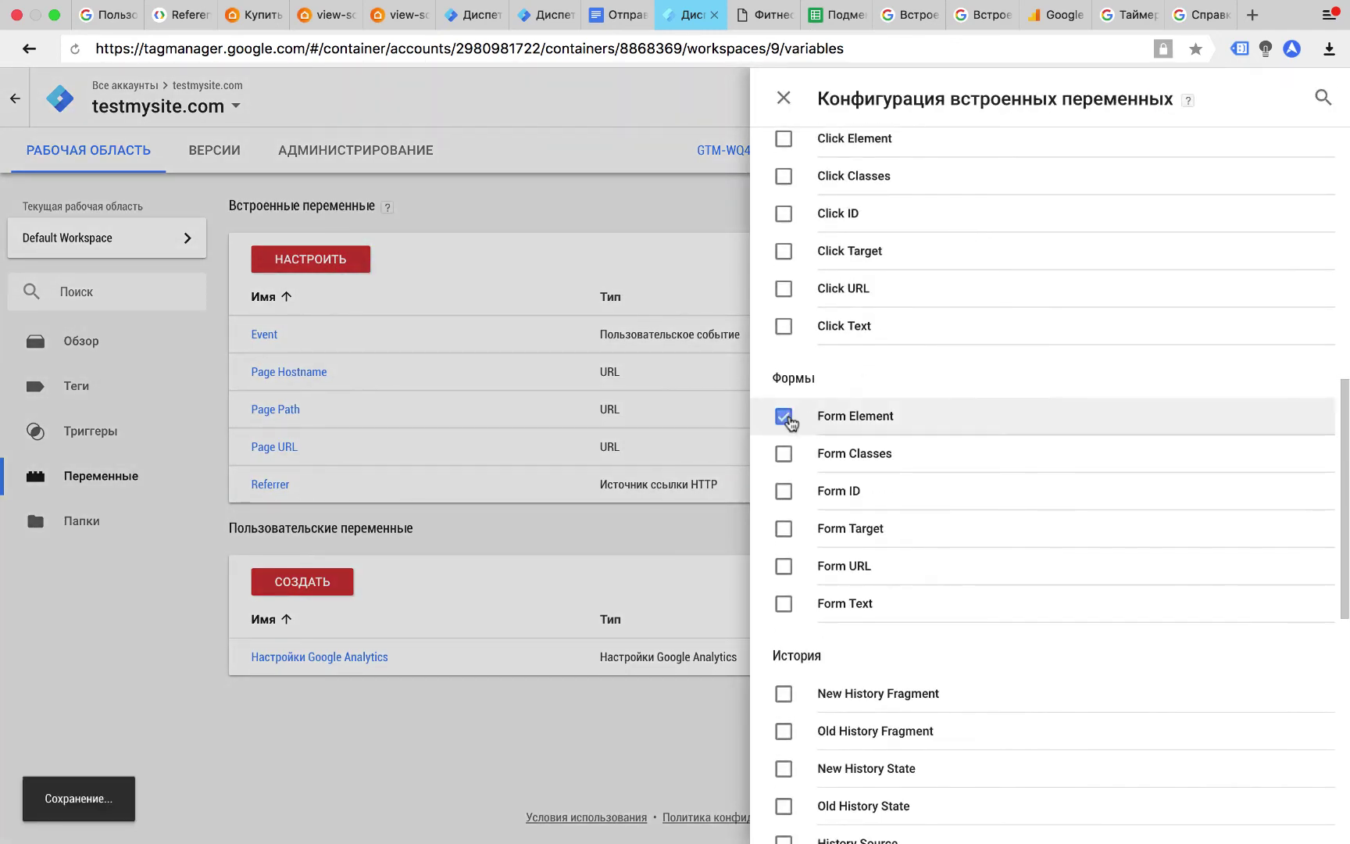
left_click(784, 453)
left_click(783, 491)
left_click(784, 528)
left_click(784, 566)
left_click(783, 603)
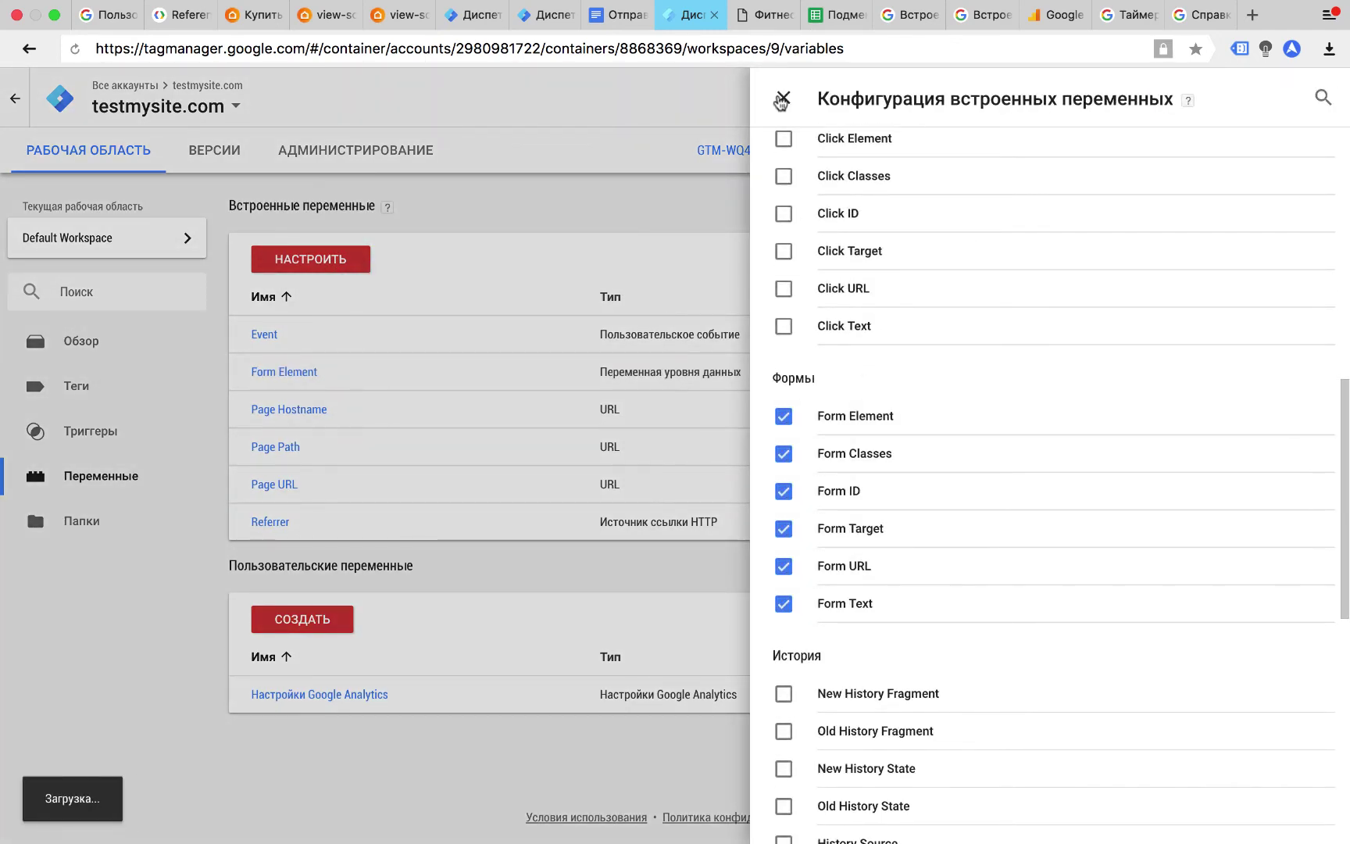
left_click(784, 98)
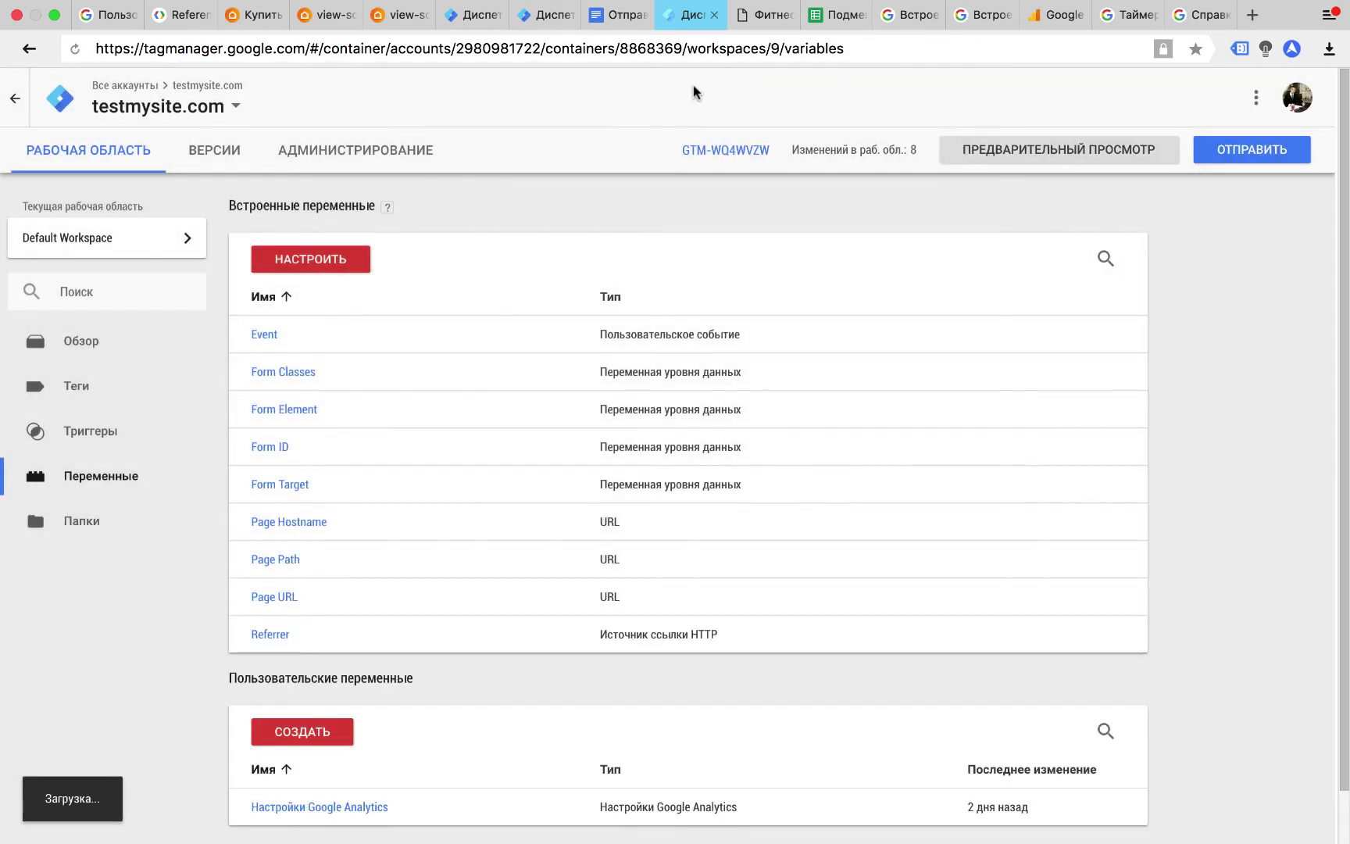
left_click(900, 26)
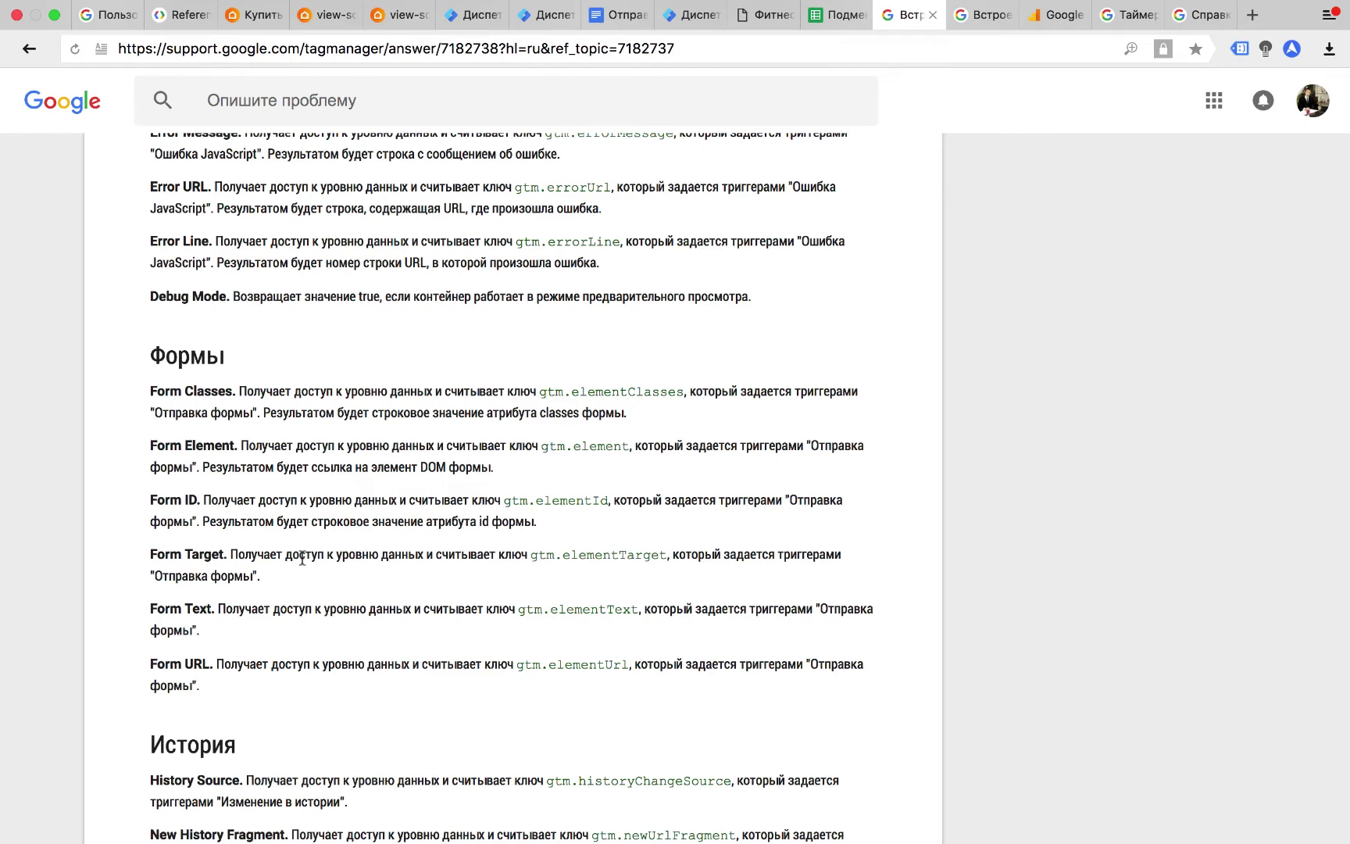
Reload the live site in preview so the debug panel lists Global Site Tag and Яндекс Метрика.
left_click(684, 17)
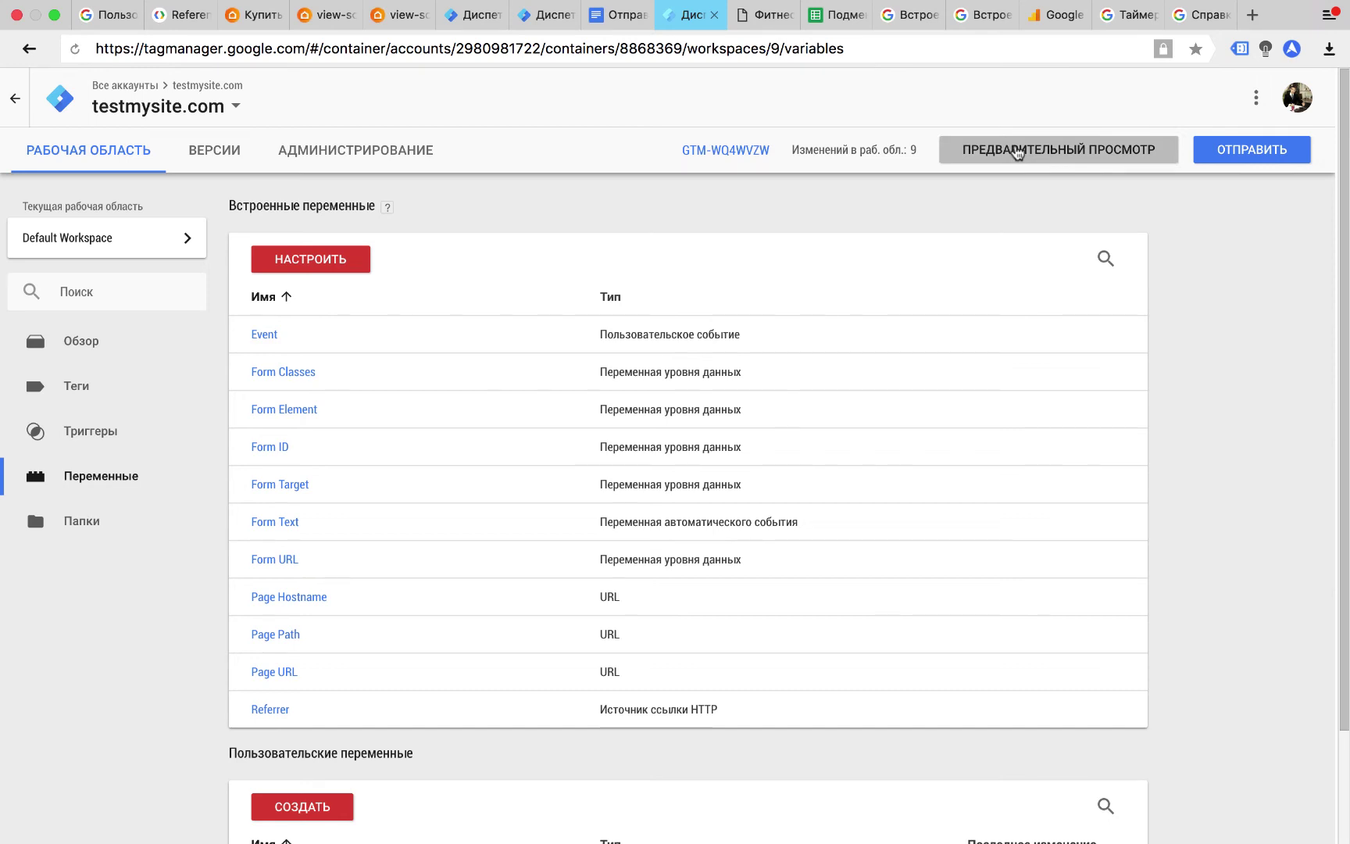
left_click(551, 16)
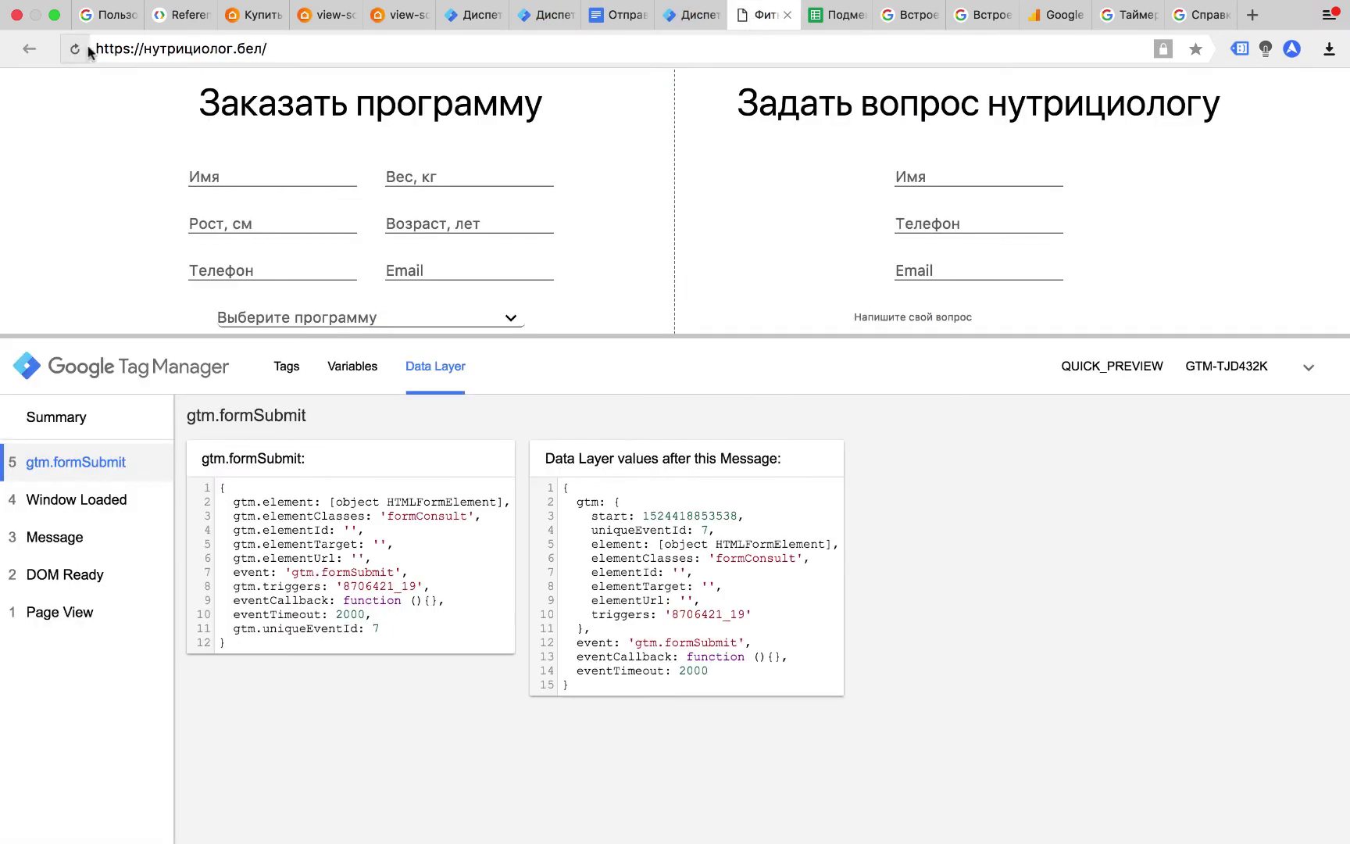
left_click(79, 47)
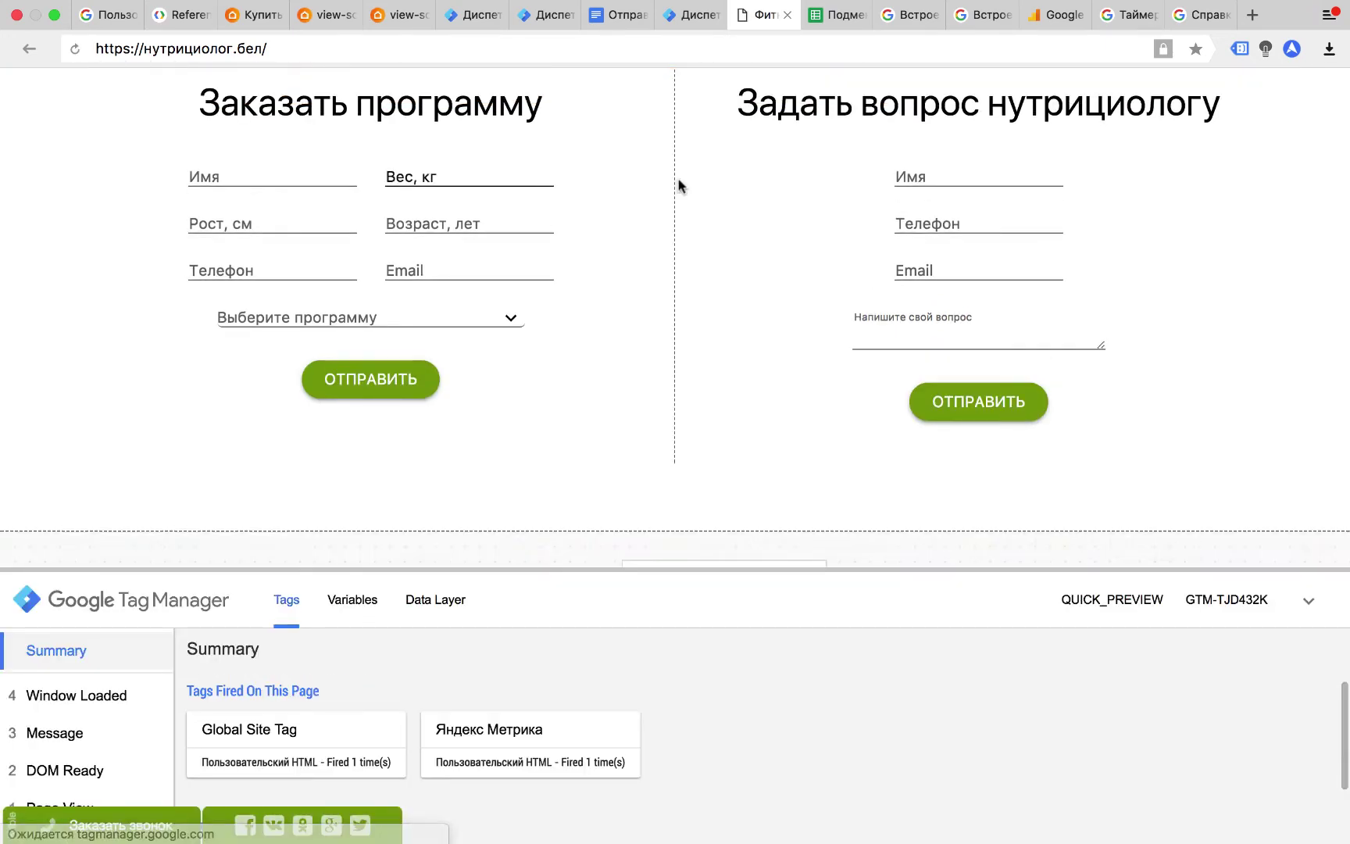
Submit the question form with test data and find class formConsult in its Data Layer.
left_click(1003, 174)
type("уцкц")
key("Tab")
type("цукцук")
key("Tab")
type("jnk@test.ru")
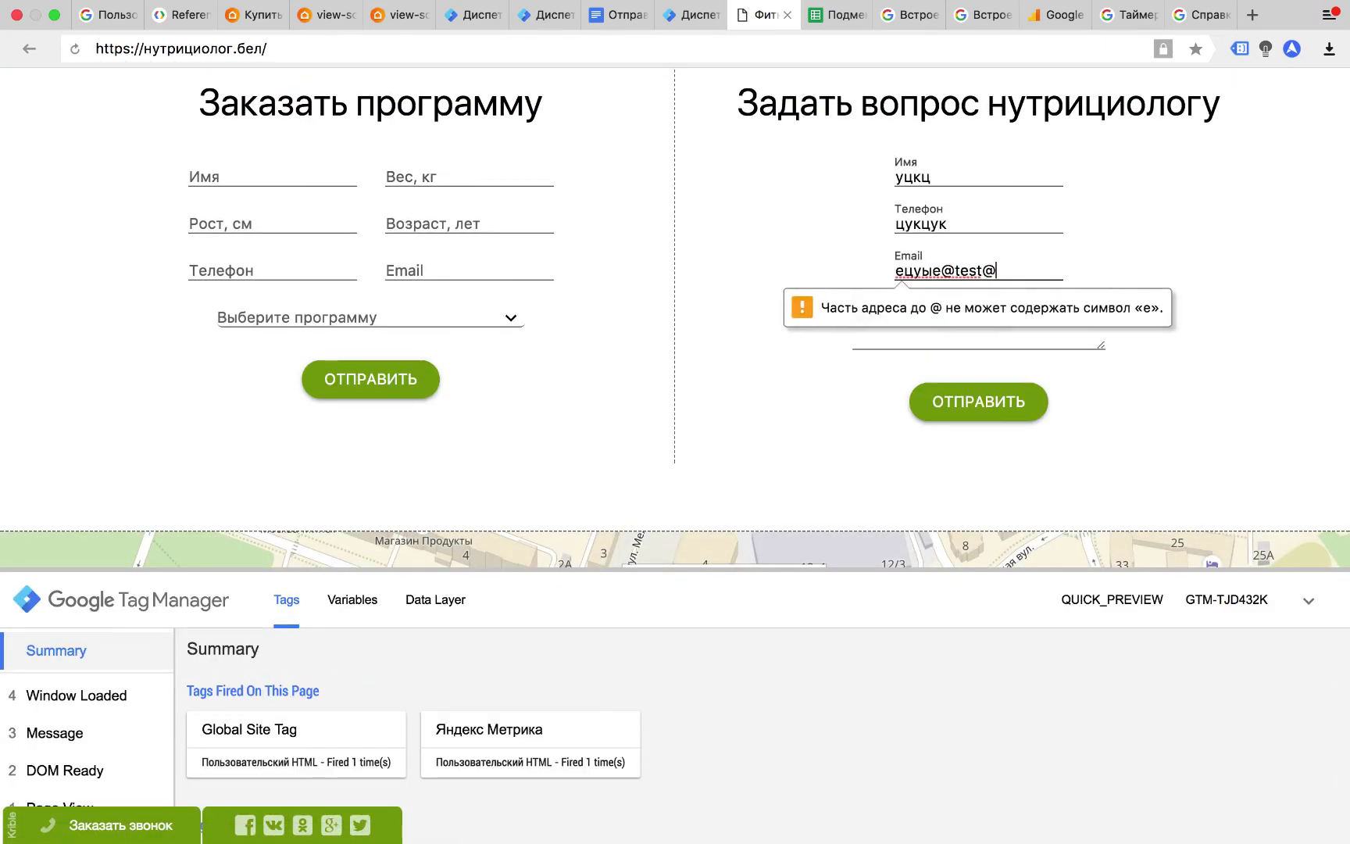
type("ваывпsfsf")
left_click(953, 395)
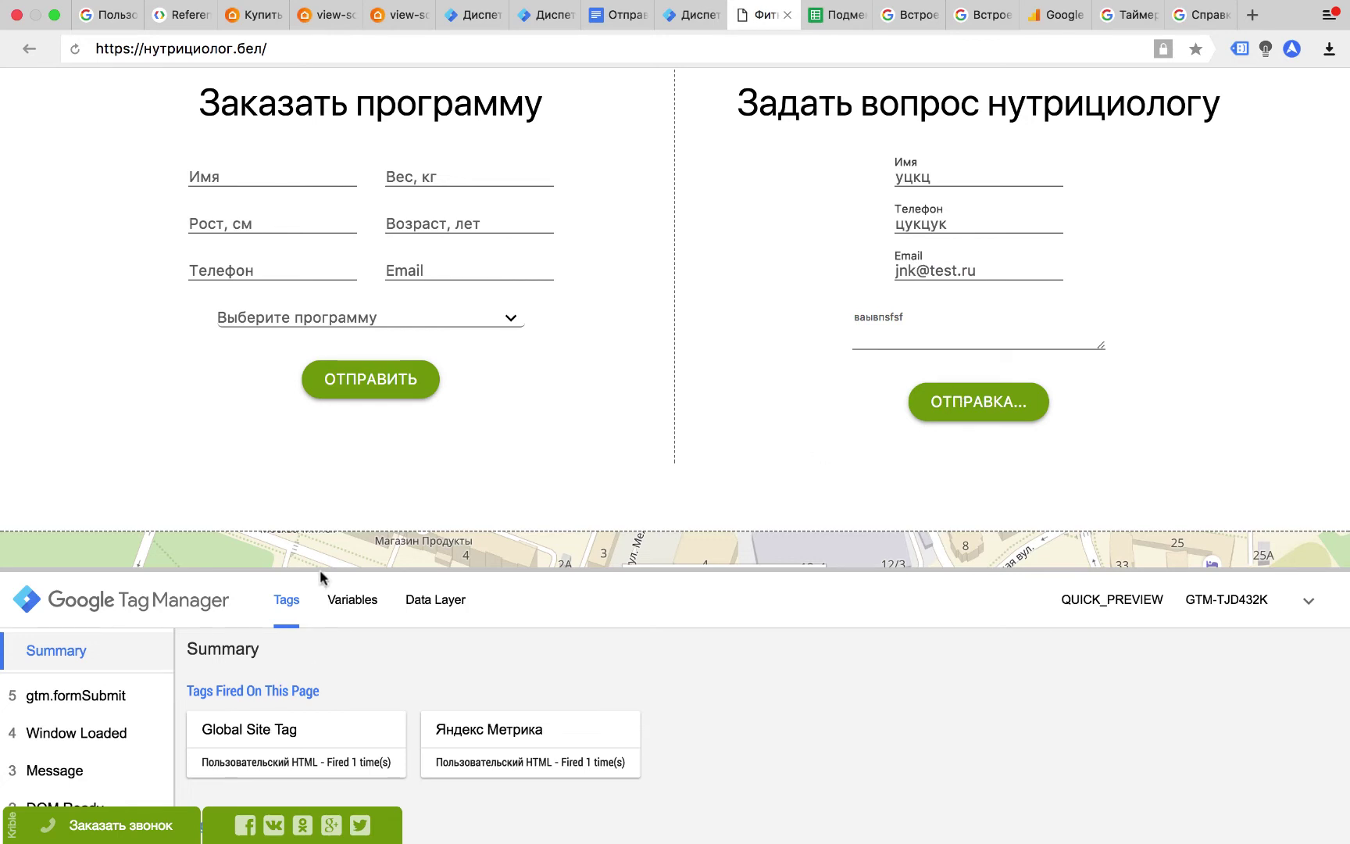
left_click_drag(319, 570, 258, 420)
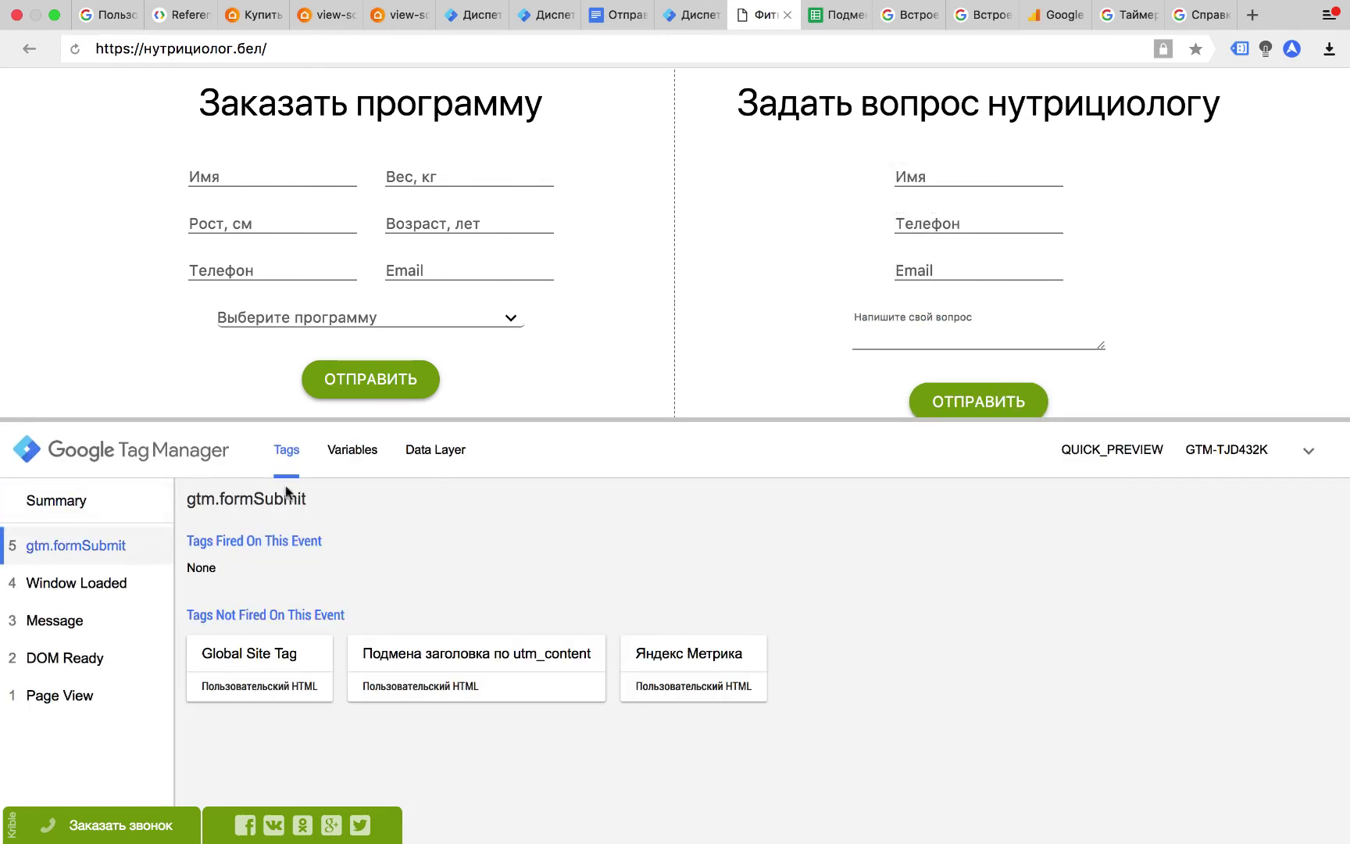
left_click(415, 453)
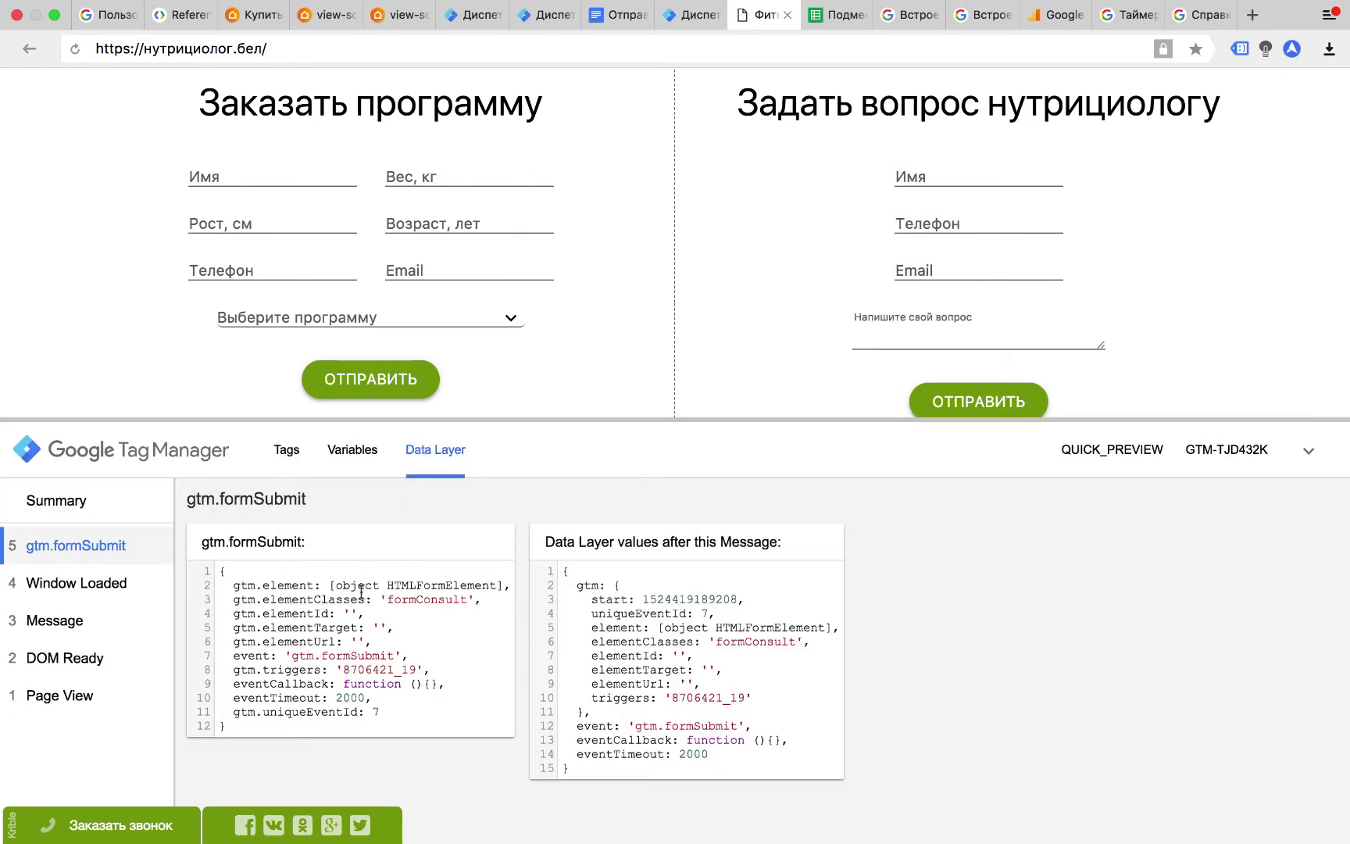
left_click_drag(385, 598, 462, 595)
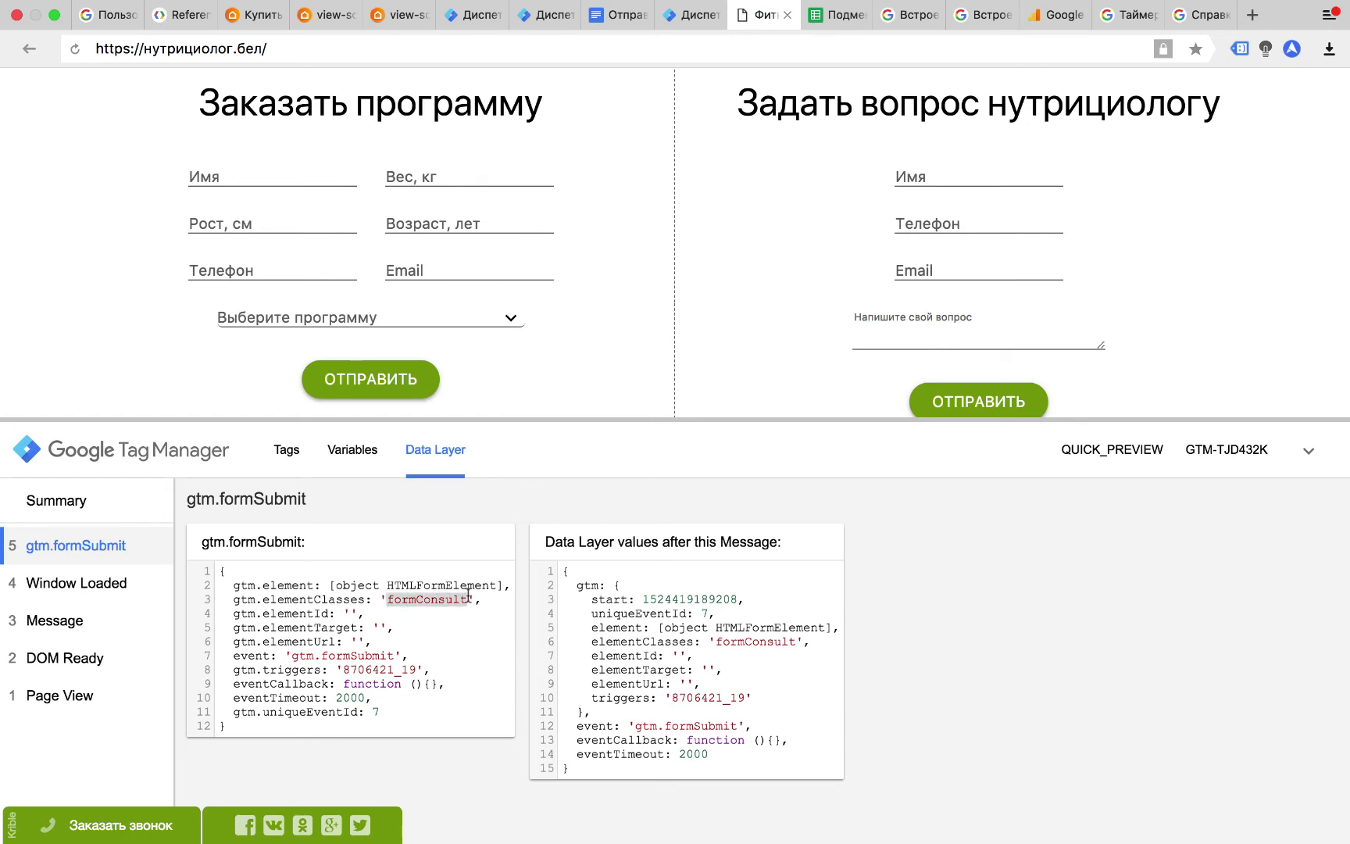
Submit the order form, confirm its class formOrder, and return to the form variables help page.
left_click(417, 380)
left_click(395, 382)
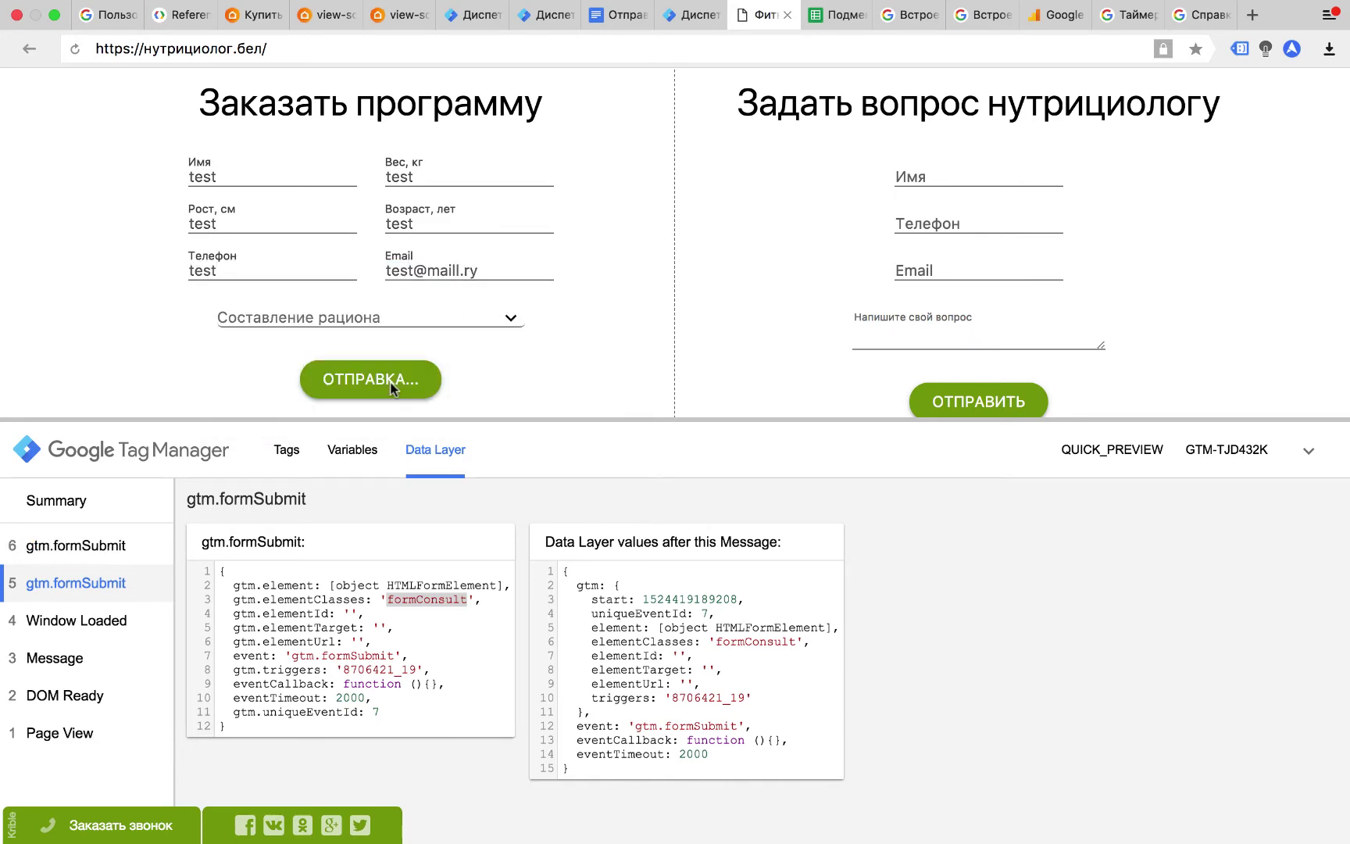
left_click(132, 560)
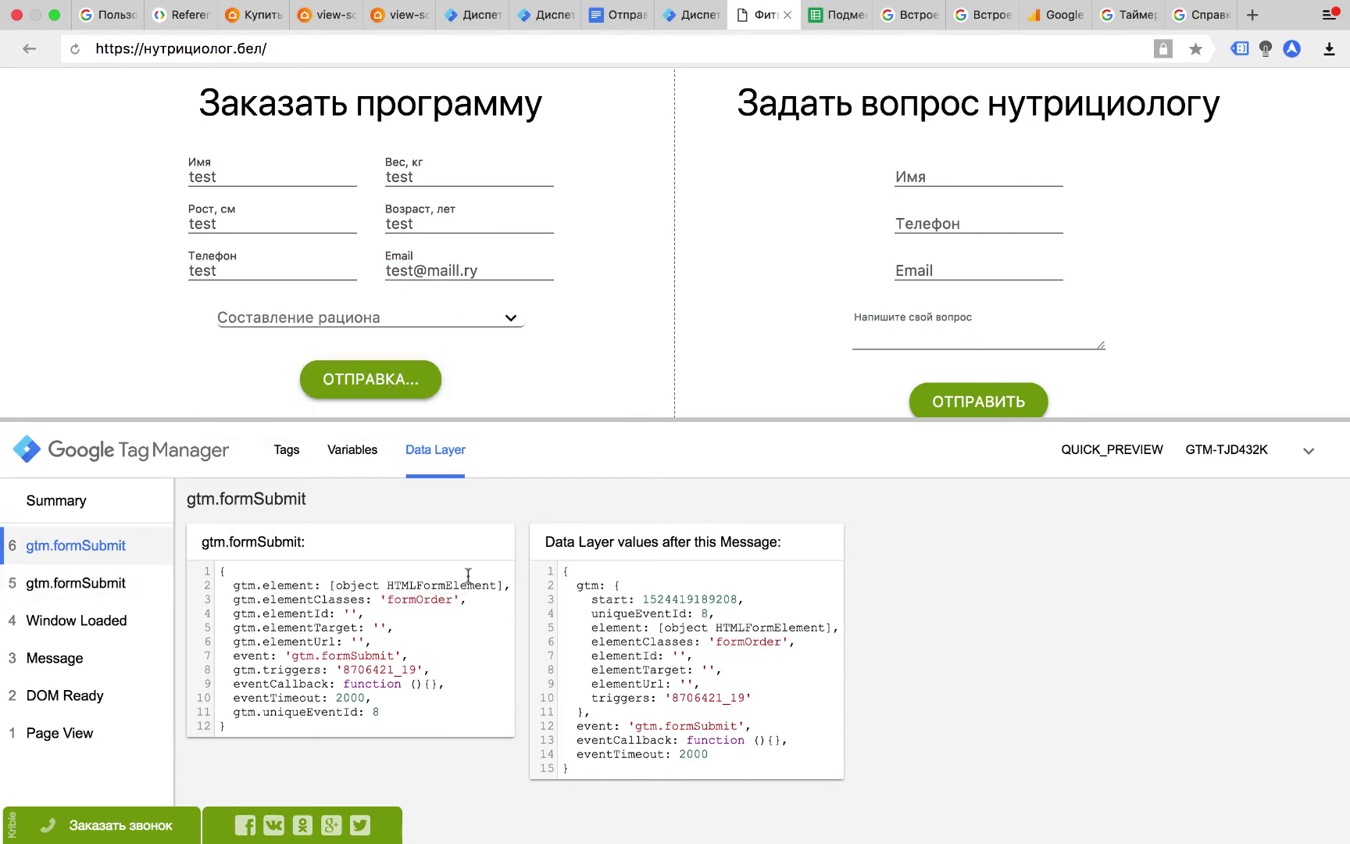
double_click(419, 600)
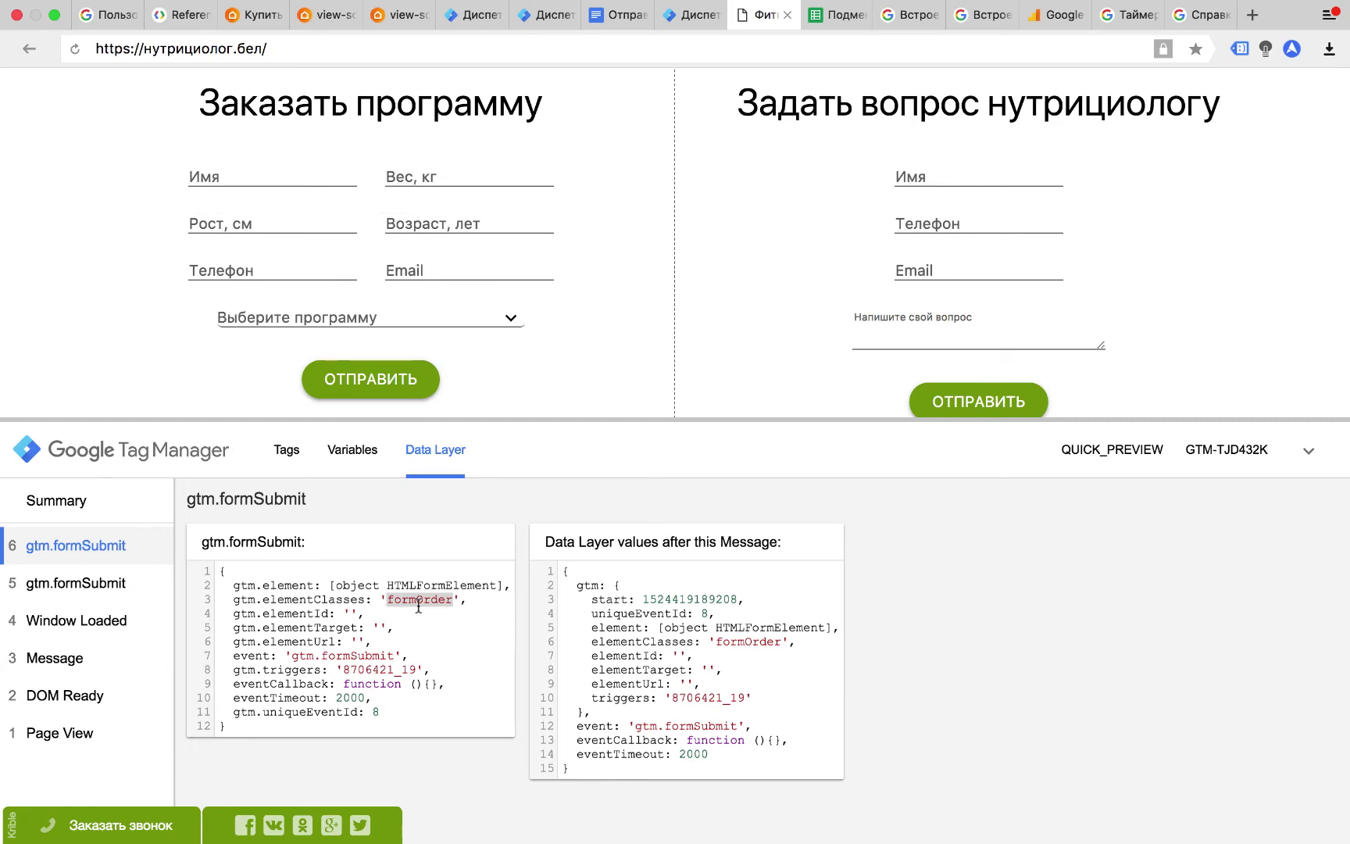
left_click(905, 20)
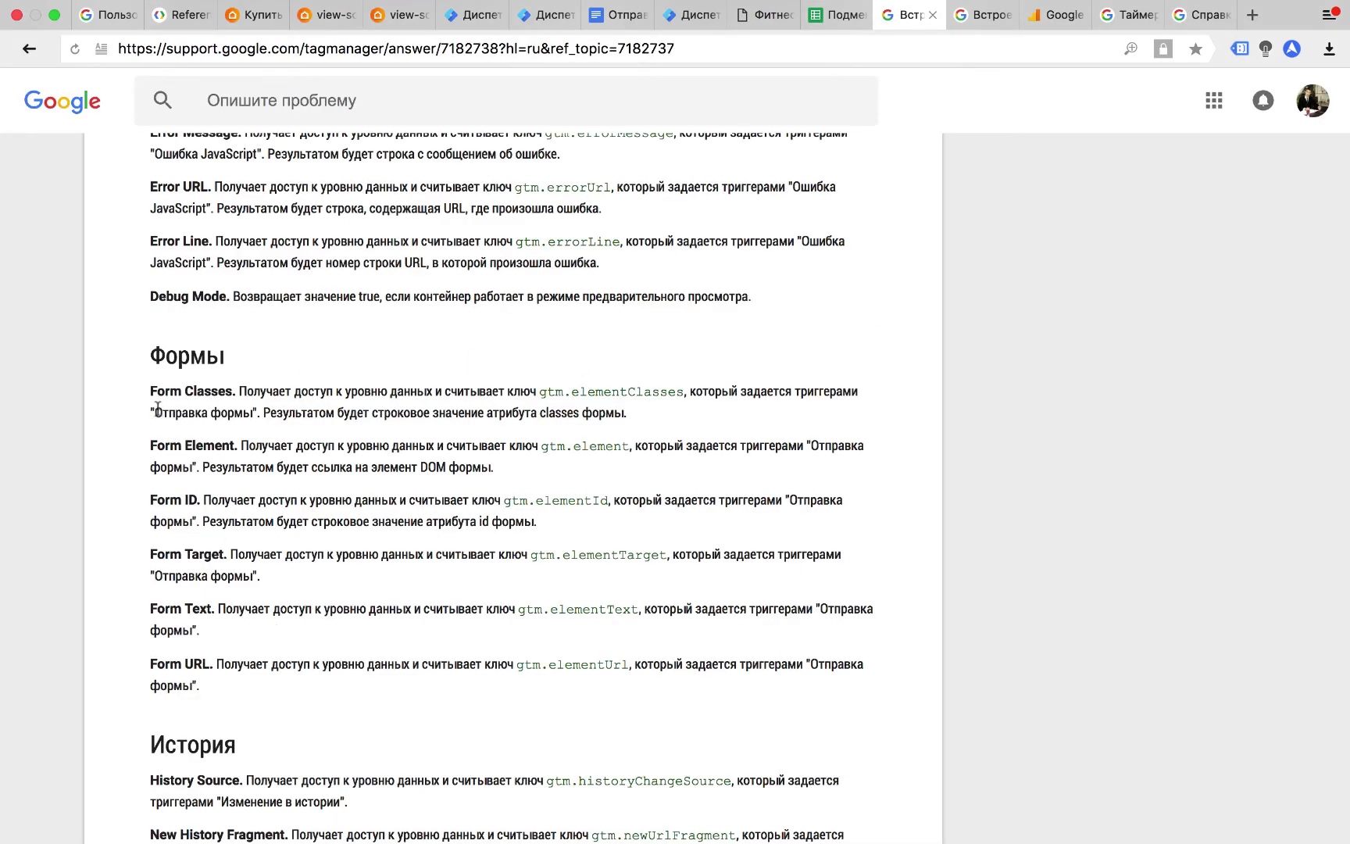
Match Form Classes to gtm.elementClasses in the help article and choose it as the condition variable.
left_click_drag(150, 392, 229, 403)
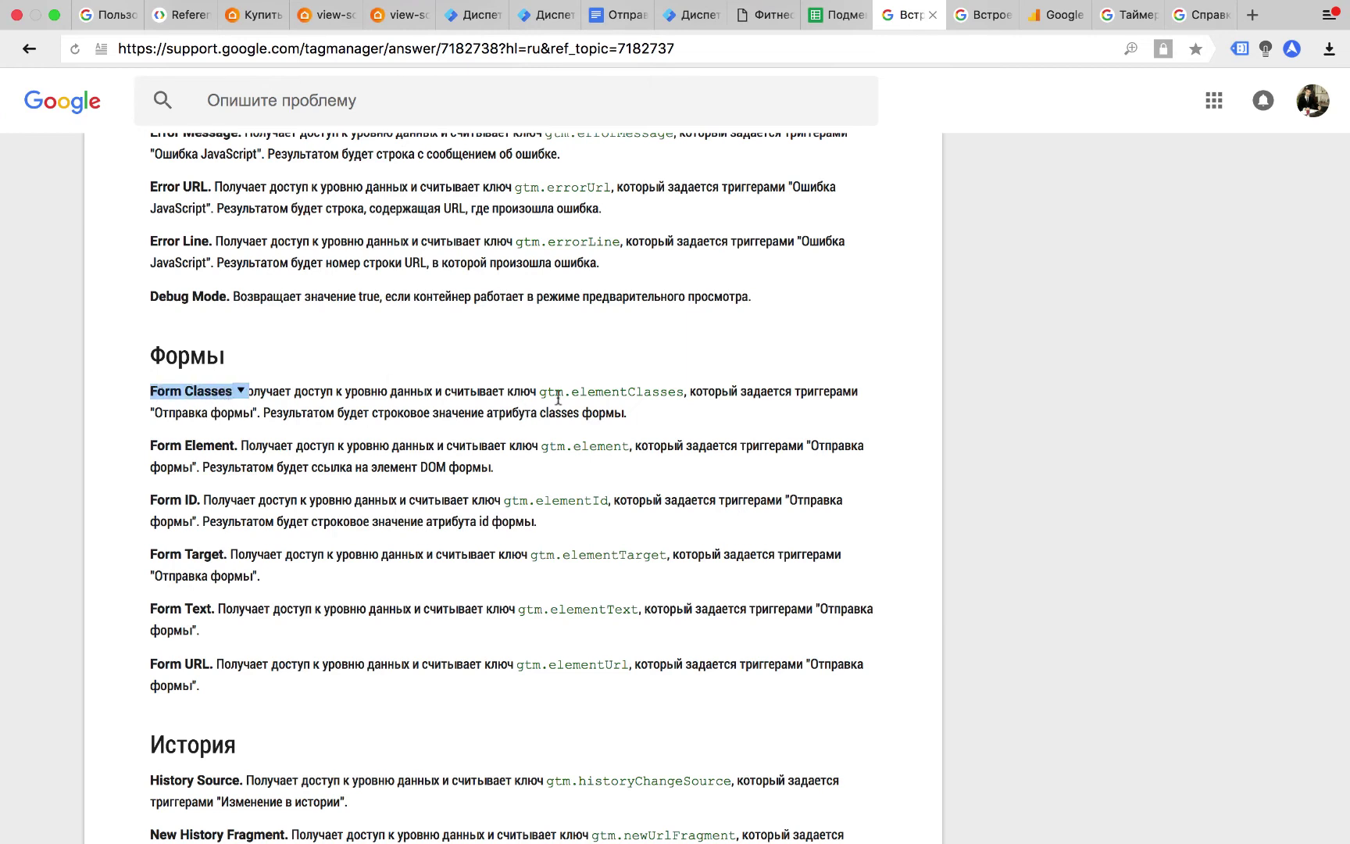
left_click_drag(539, 391, 684, 392)
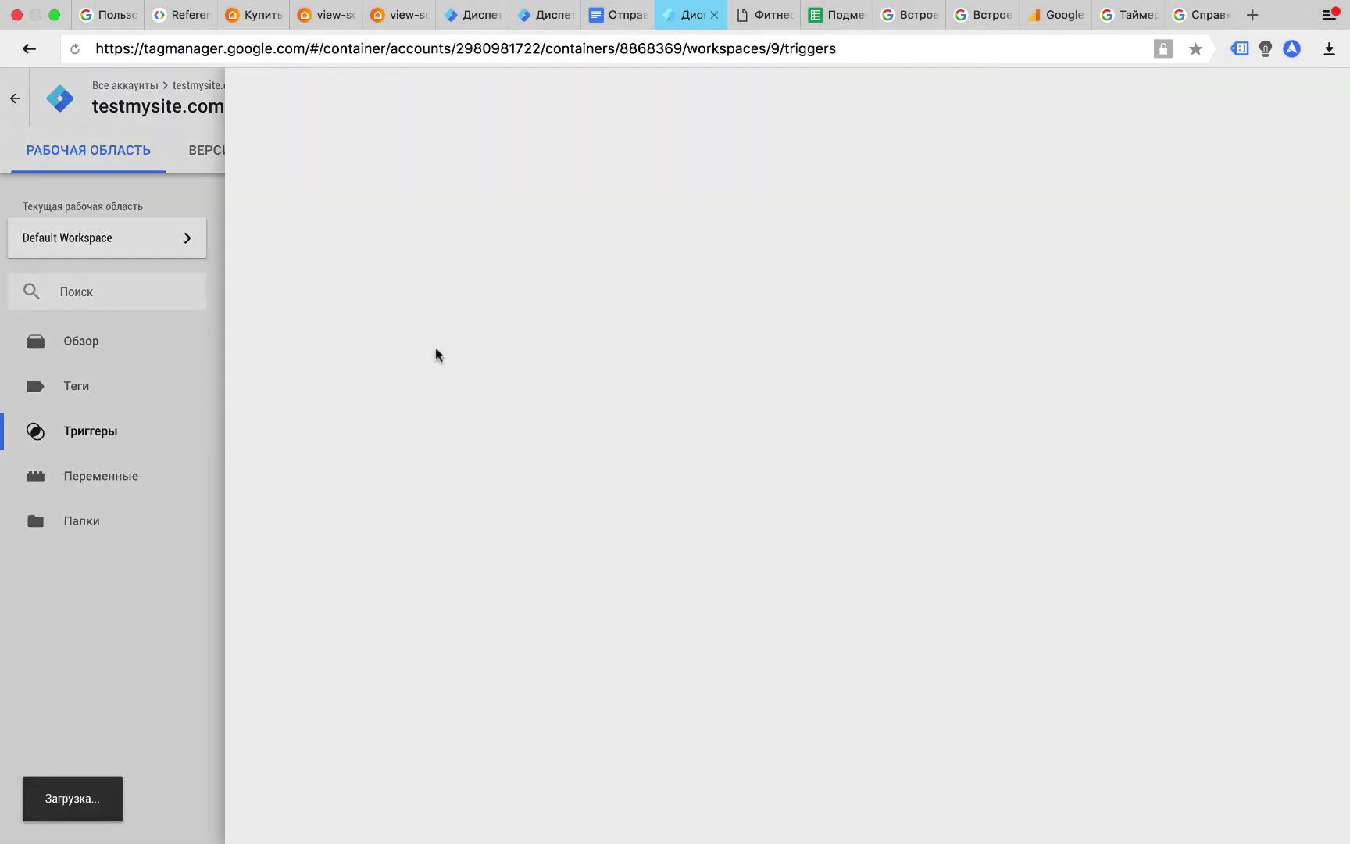
left_click(508, 538)
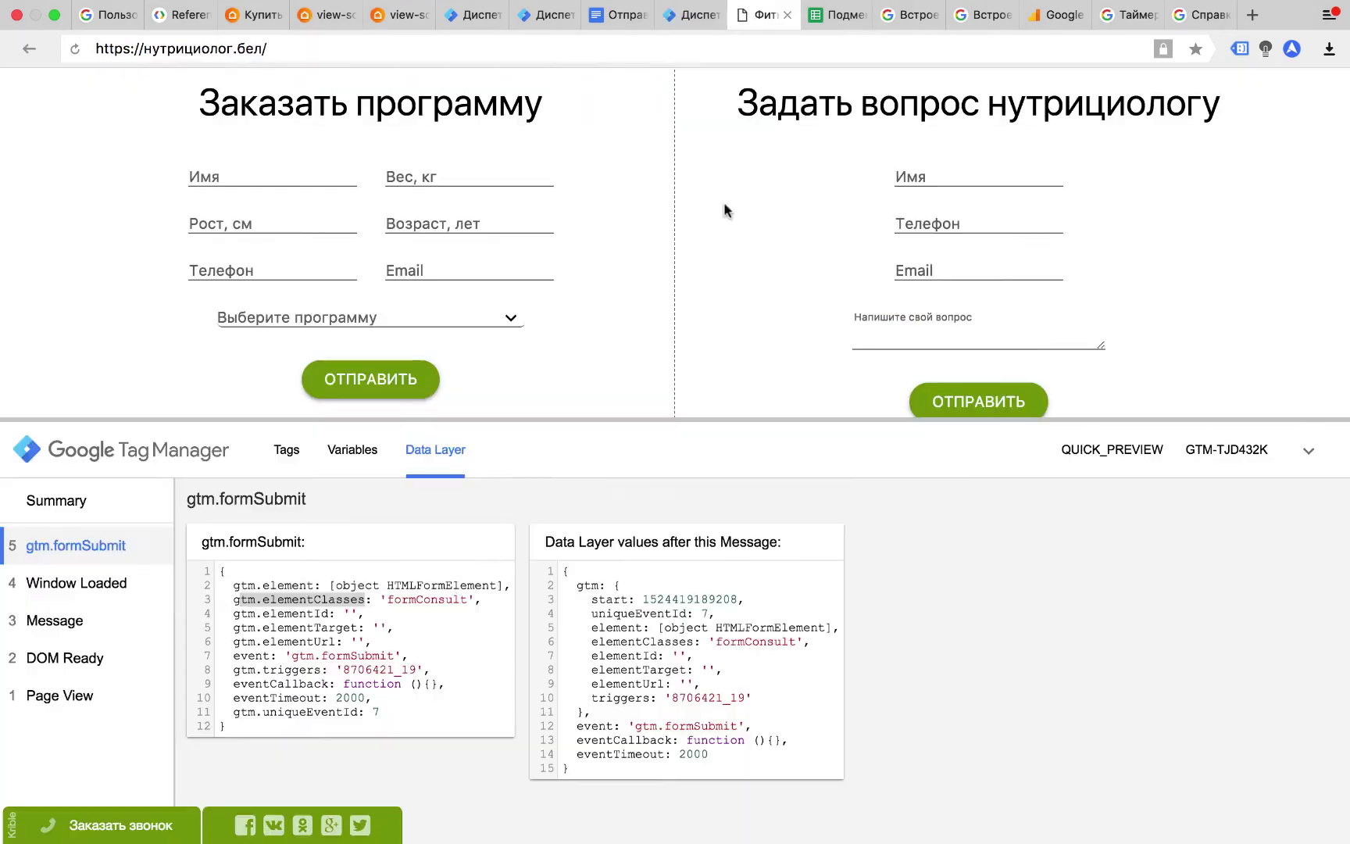
Enter formConsult as the Form Classes equals value, confirm it on the site, save, and reopen the trigger.
type("f")
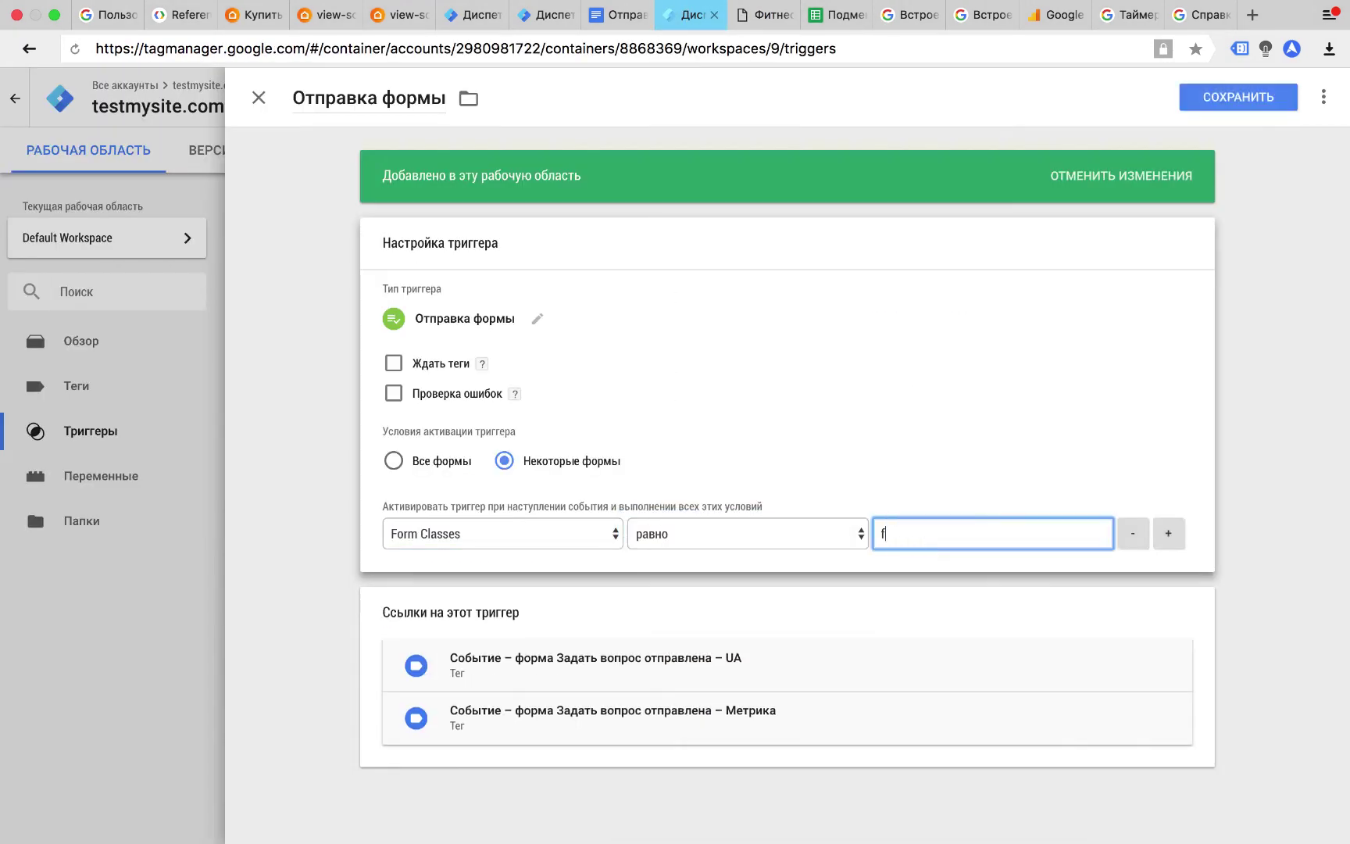
type("ormConsult")
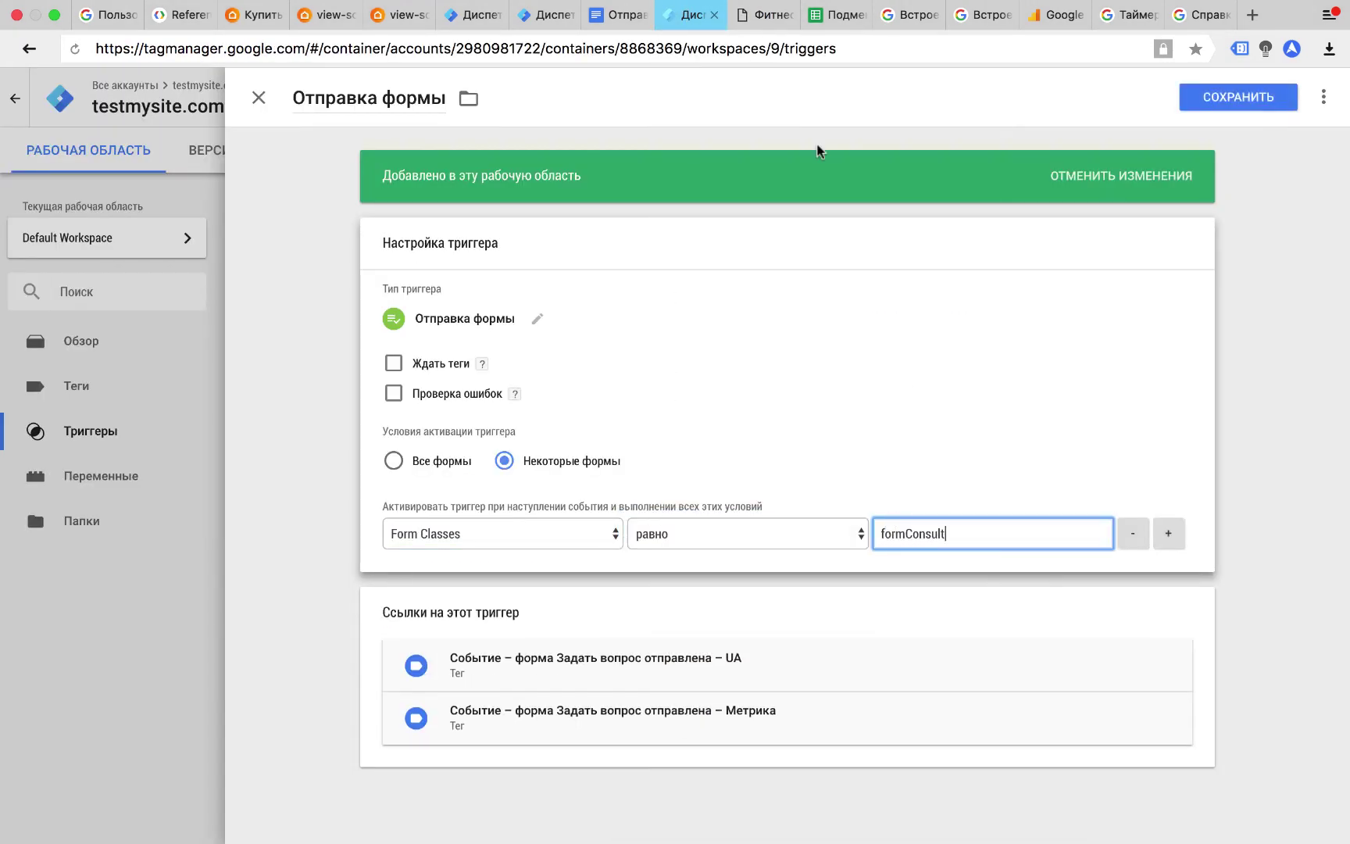
left_click(766, 14)
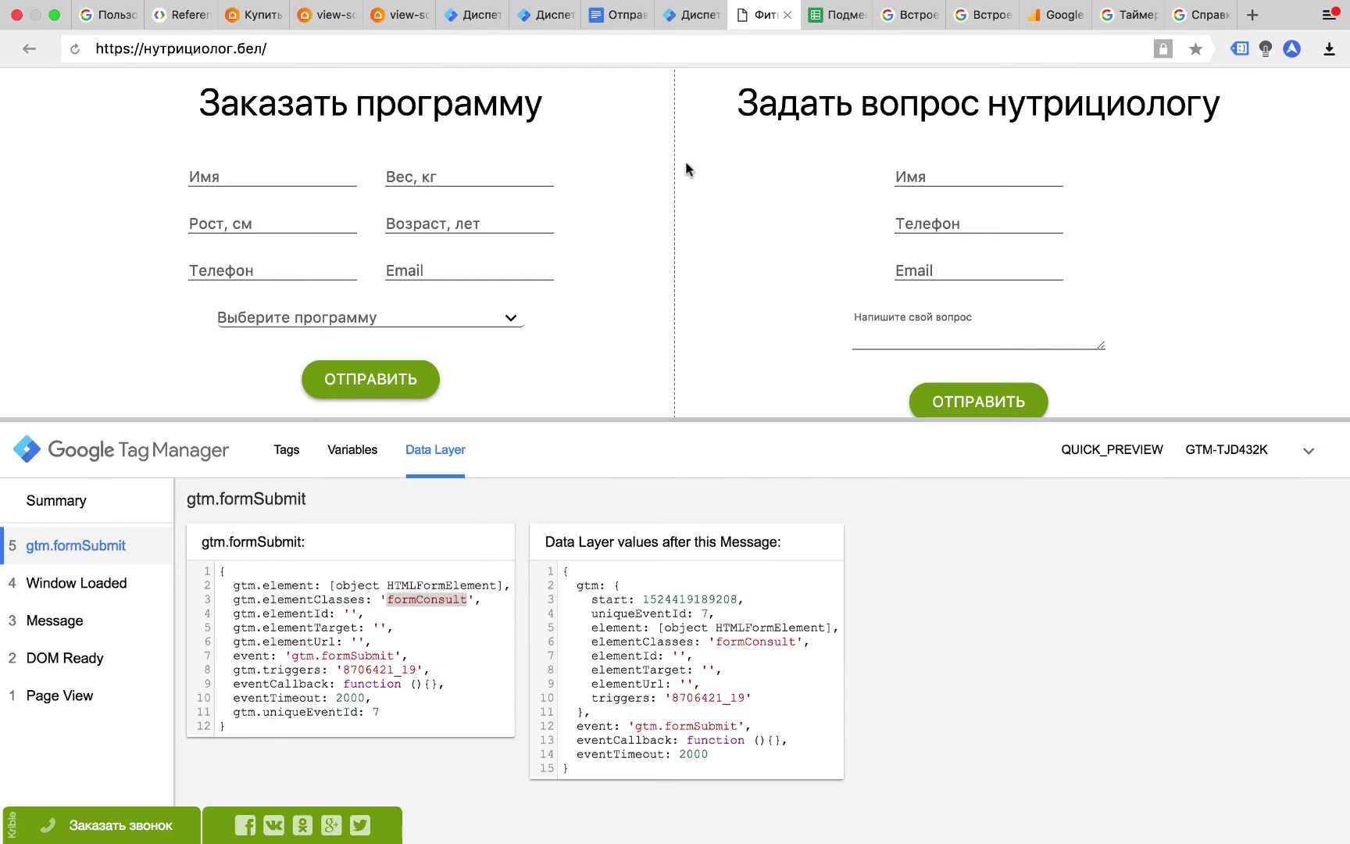
left_click(685, 14)
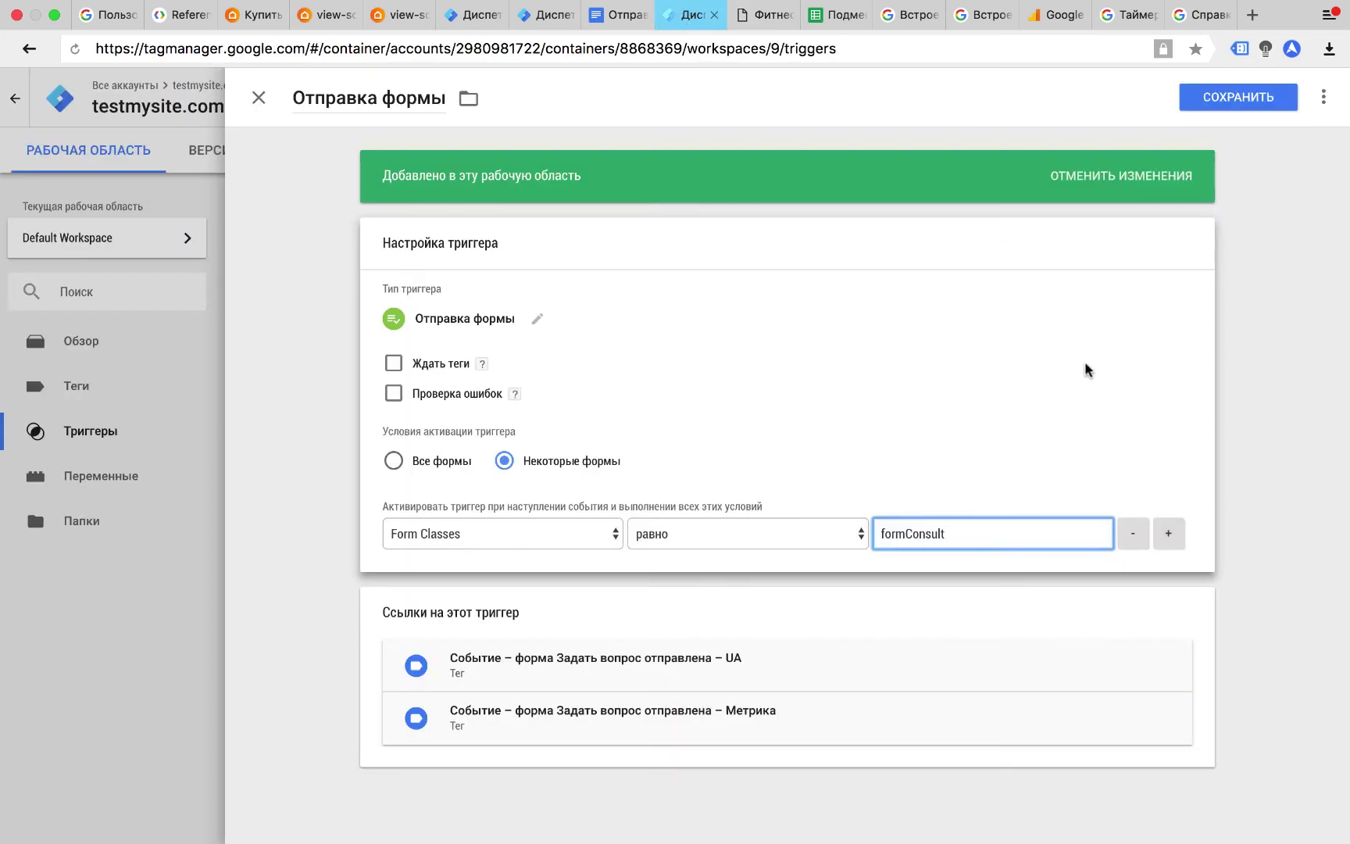
left_click(1255, 97)
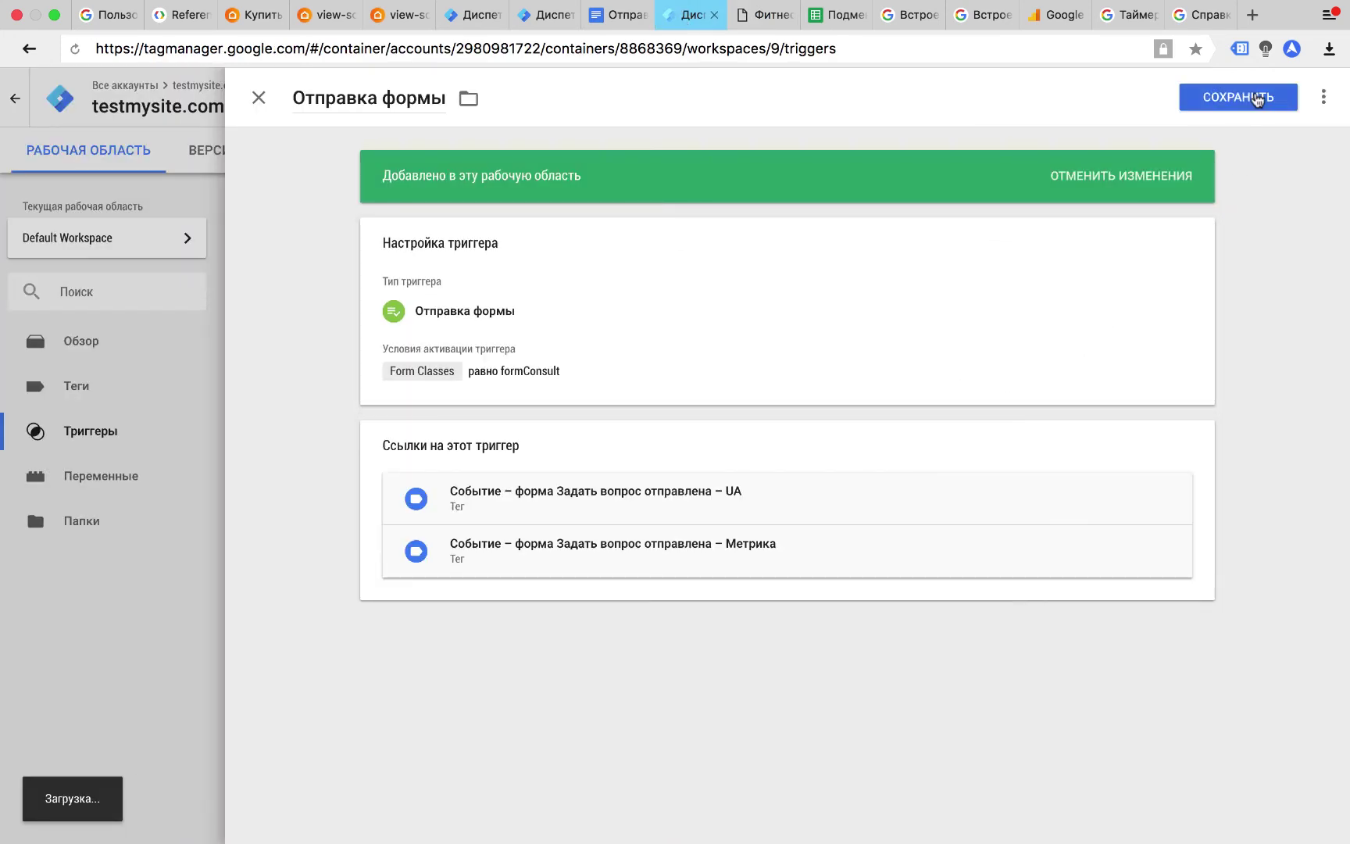
left_click(579, 356)
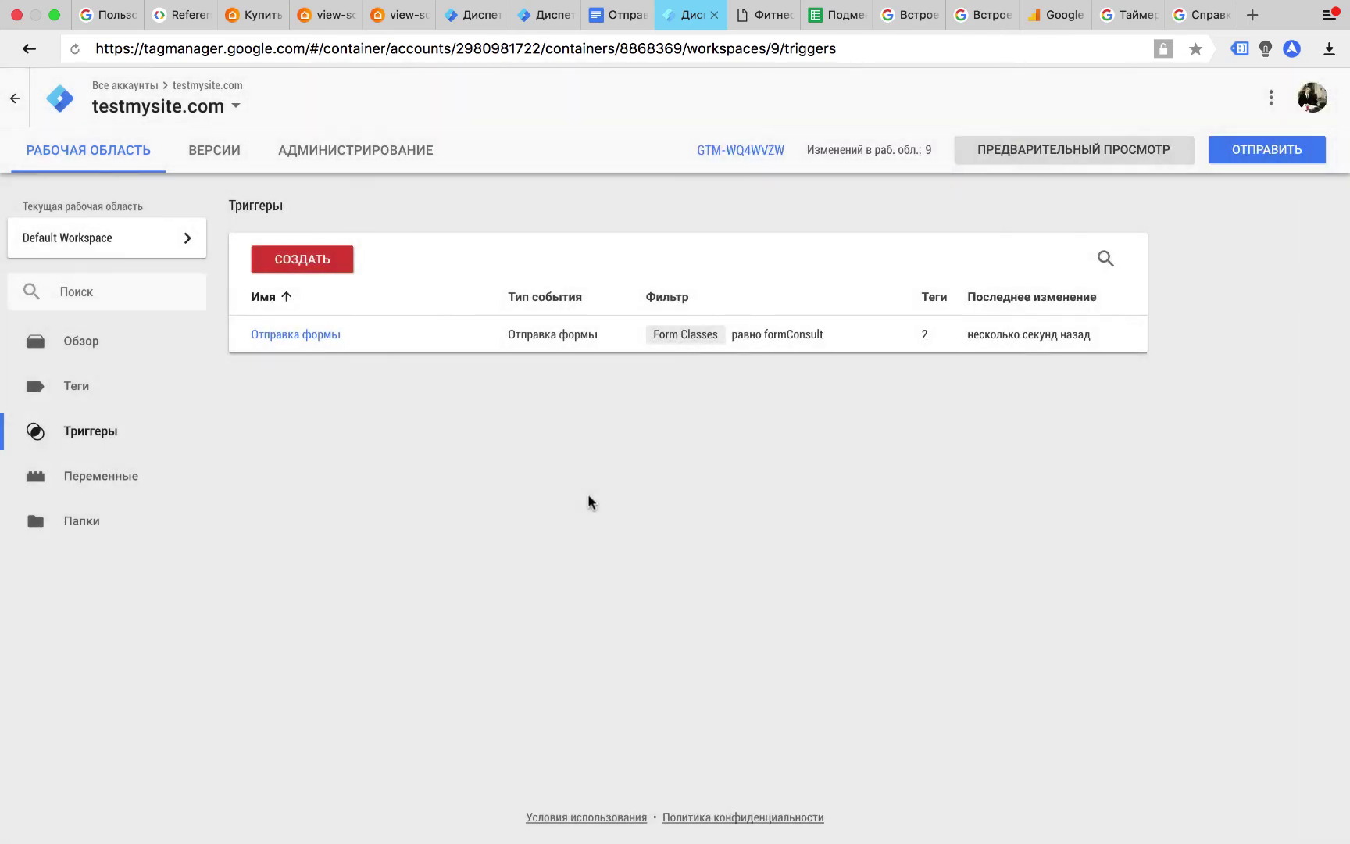
left_click(297, 336)
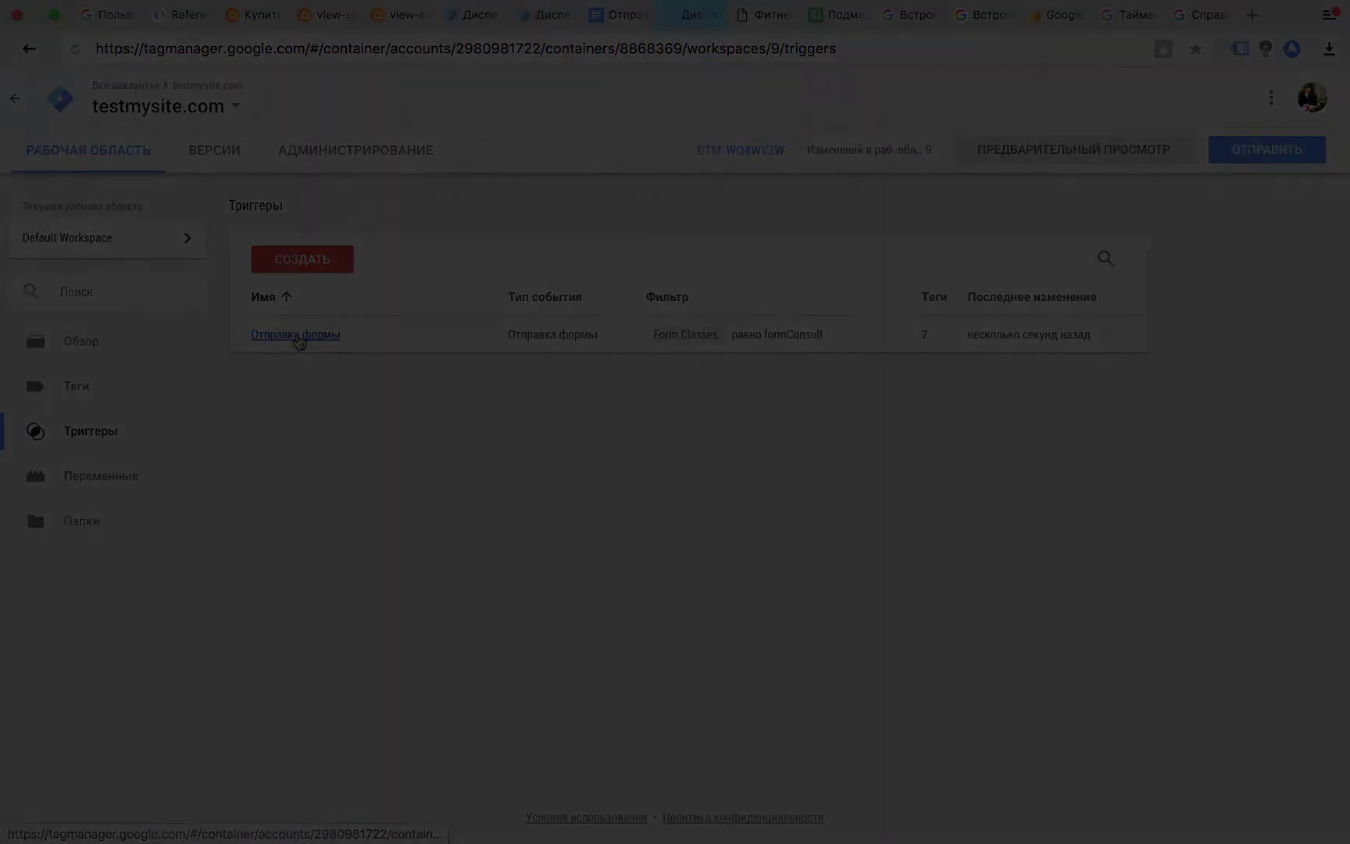